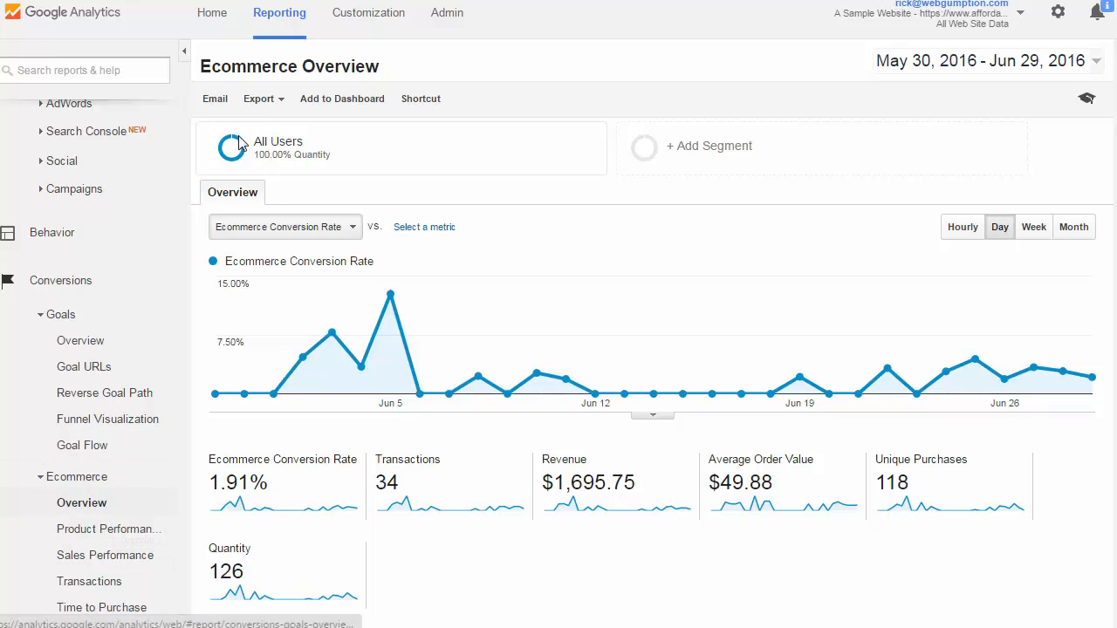
Examine the Ecommerce Overview's six summary metrics at full width, underlining each from Ecommerce Conversion Rate to Quantity, and clear the marks
{"action": "left_click", "coordinate": [190, 53]}
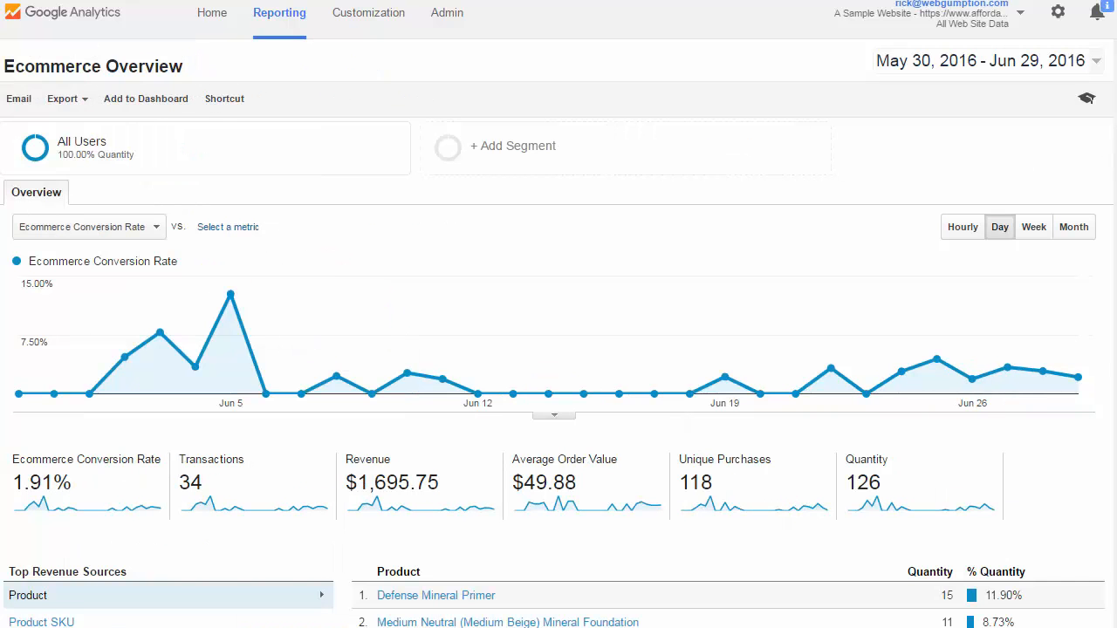
{"action": "scroll", "coordinate": [1114, 242], "scroll_direction": "down", "scroll_amount": 2}
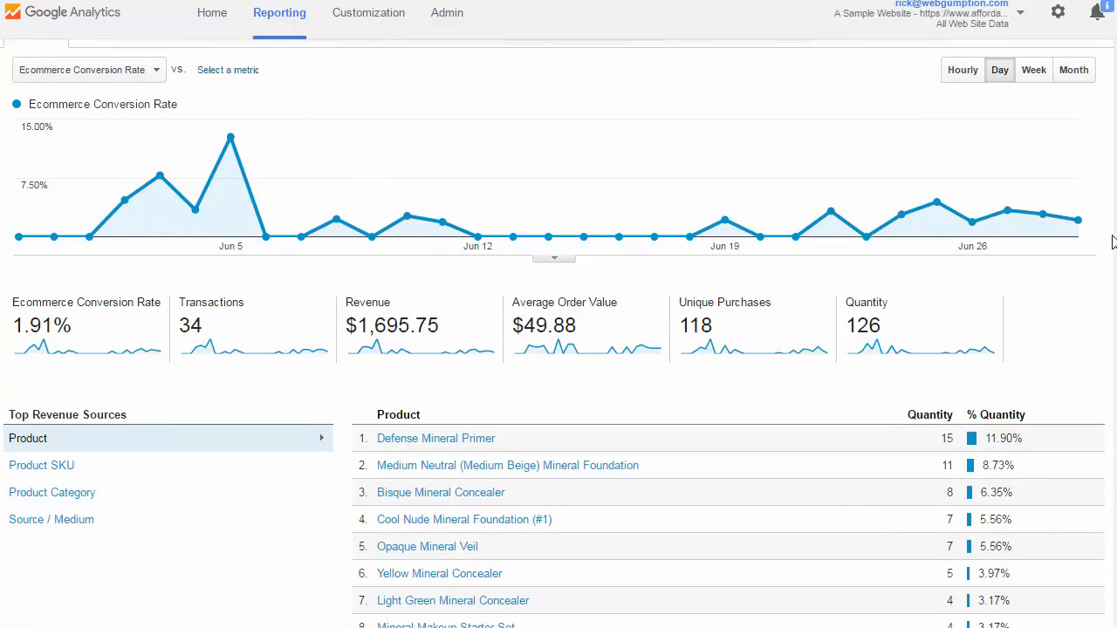
{"action": "key", "text": "ctrl+shift+f"}
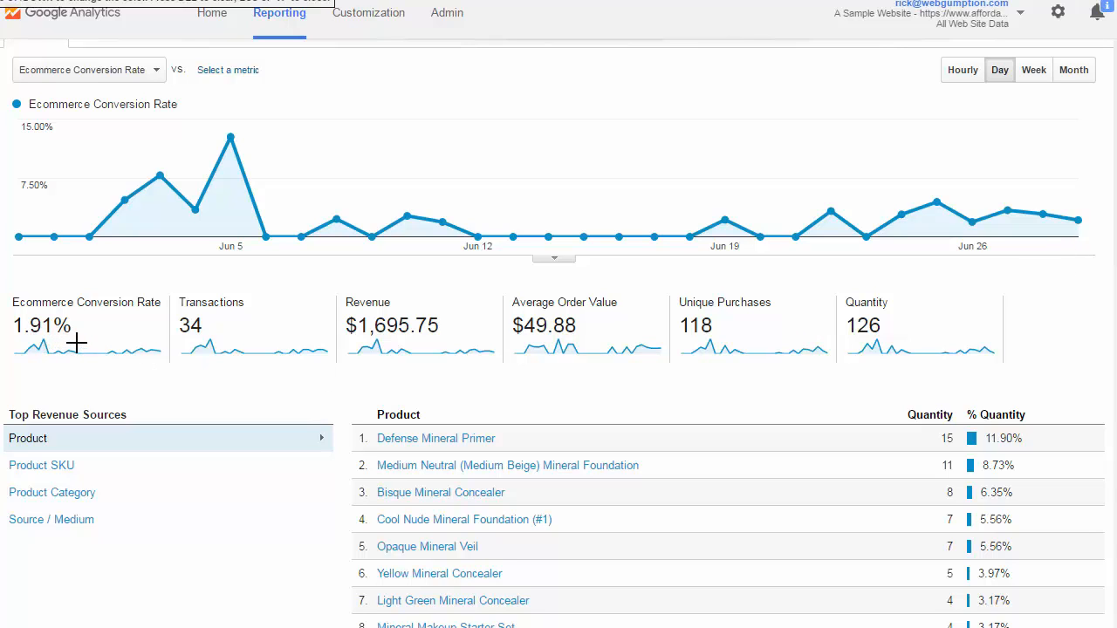
{"action": "left_click_drag", "start_coordinate": [77, 344], "coordinate": [17, 344]}
{"action": "left_click_drag", "start_coordinate": [210, 342], "coordinate": [178, 339]}
{"action": "left_click_drag", "start_coordinate": [449, 340], "coordinate": [356, 343]}
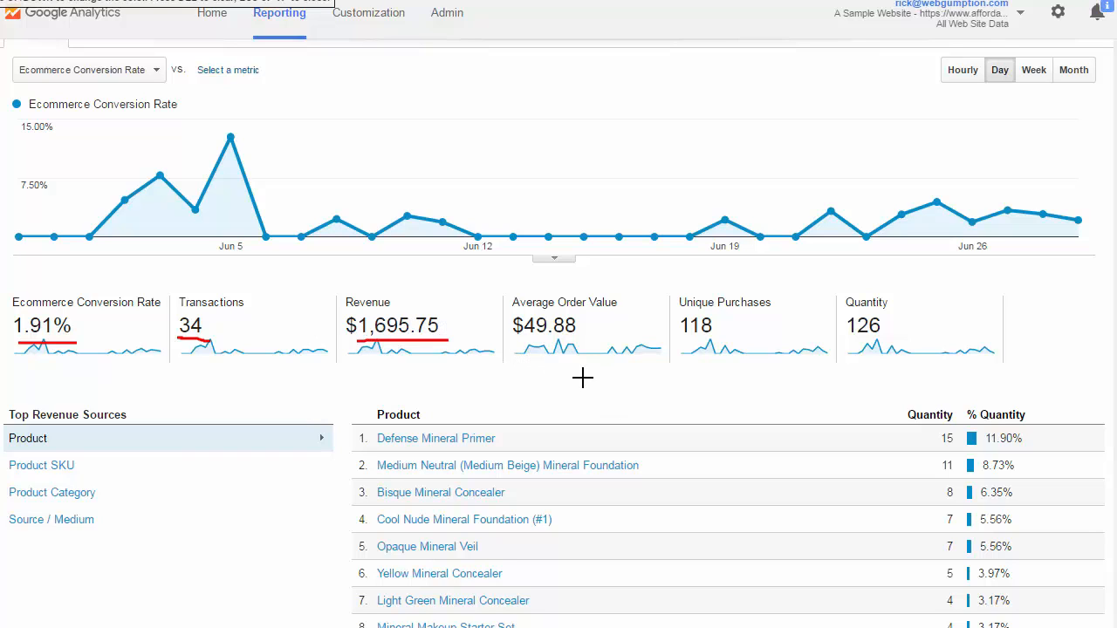
{"action": "left_click_drag", "start_coordinate": [580, 345], "coordinate": [516, 345]}
{"action": "left_click_drag", "start_coordinate": [721, 343], "coordinate": [697, 343]}
{"action": "left_click_drag", "start_coordinate": [888, 338], "coordinate": [826, 330]}
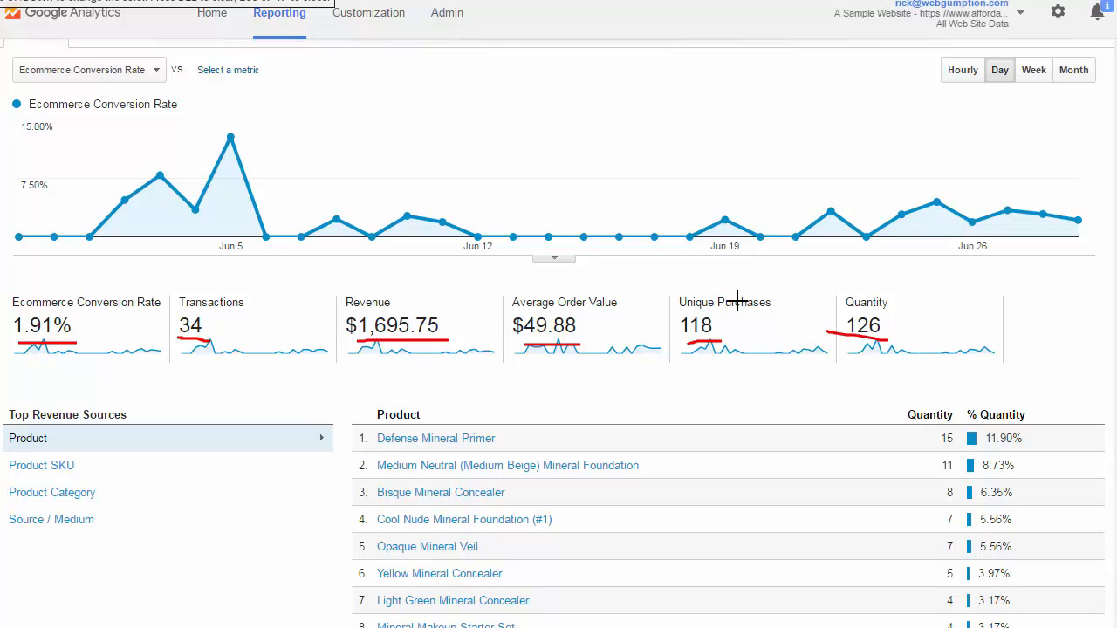
{"action": "key", "text": "Escape"}
View the top revenue sources by Product SKU, Product Category and Source / Medium
{"action": "scroll", "coordinate": [312, 407], "scroll_direction": "down", "scroll_amount": 3}
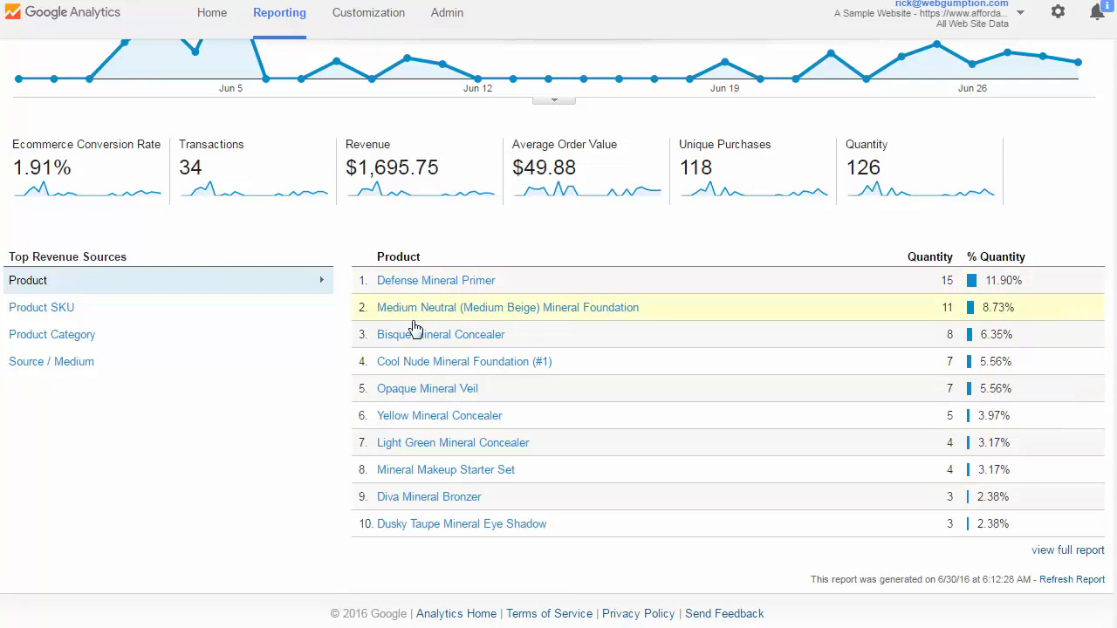
{"action": "left_click", "coordinate": [23, 312]}
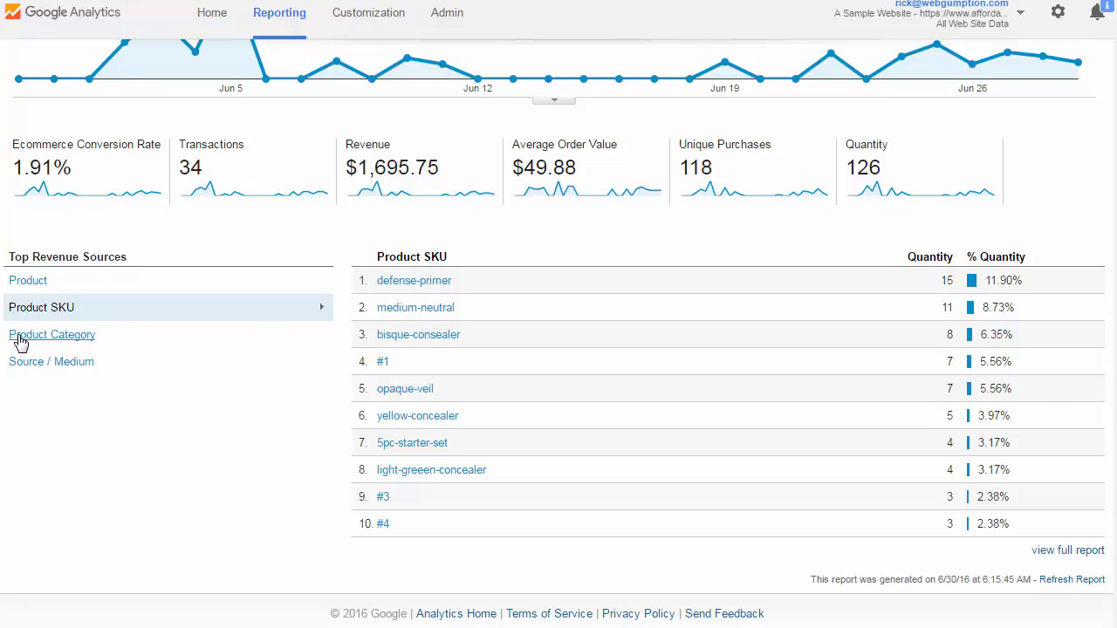
{"action": "left_click", "coordinate": [62, 347]}
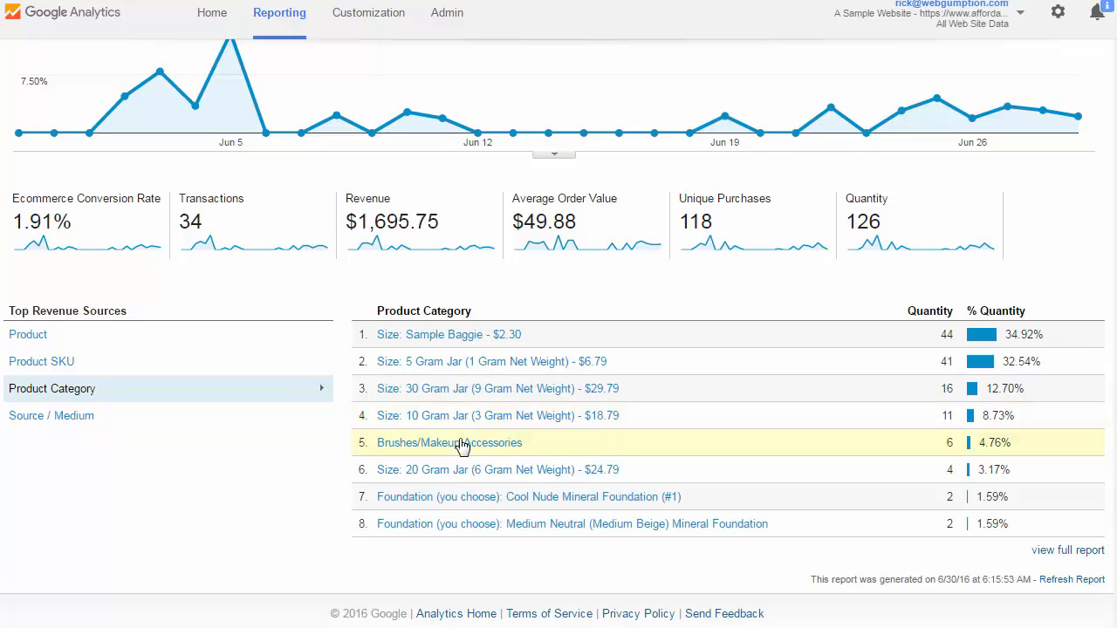
{"action": "left_click", "coordinate": [55, 417]}
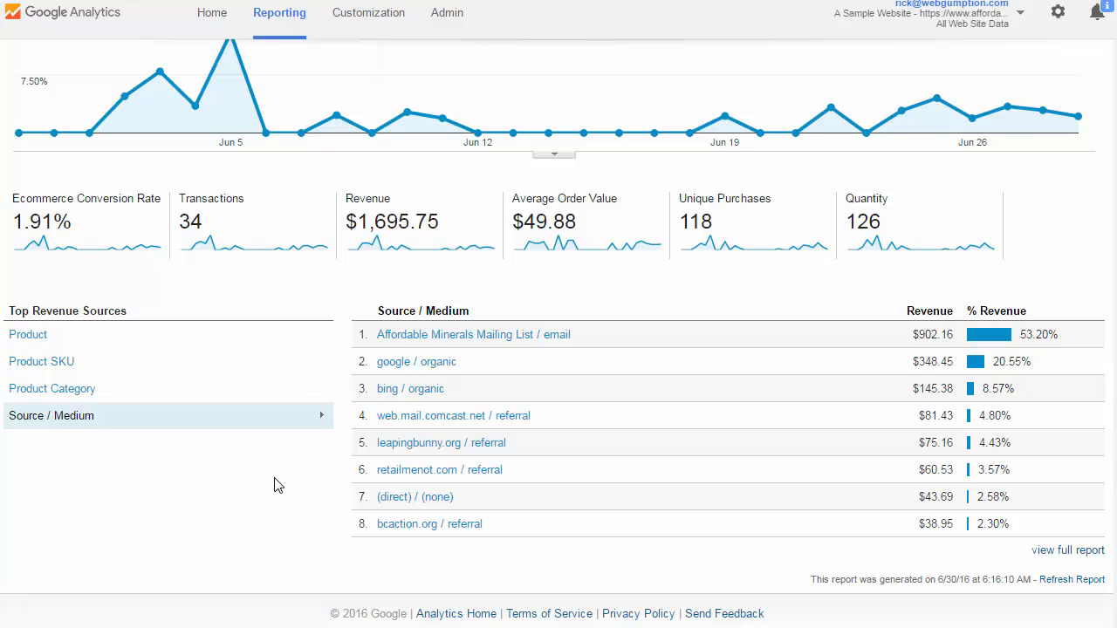
Open the Ecommerce Product Performance report and show its product table at full width
{"action": "scroll", "coordinate": [299, 479], "scroll_direction": "up", "scroll_amount": 3}
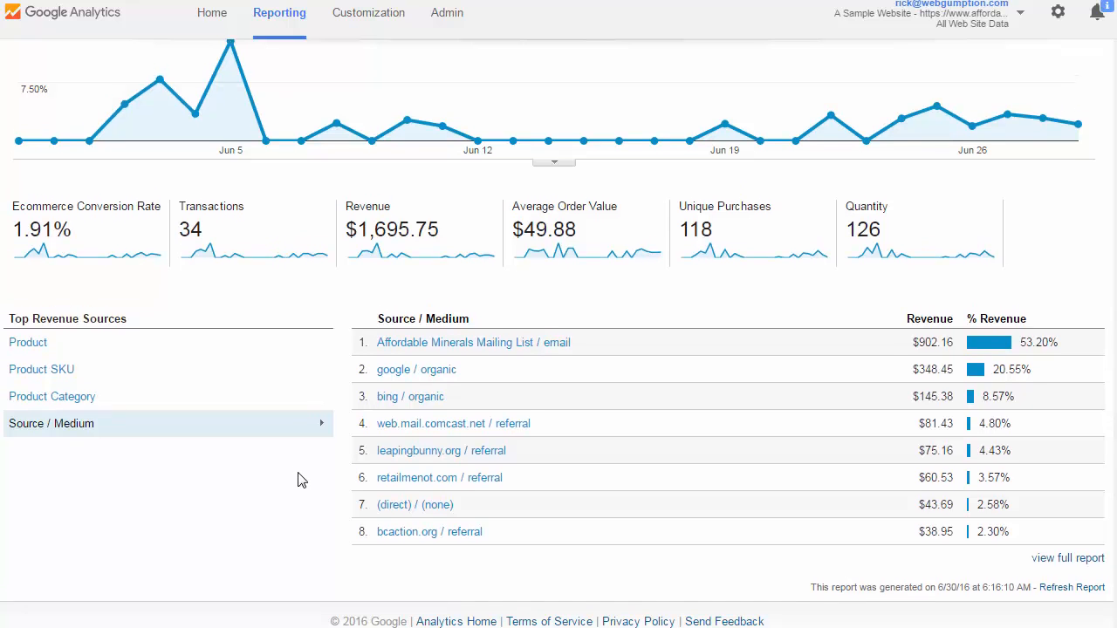
{"action": "left_click", "coordinate": [2, 63]}
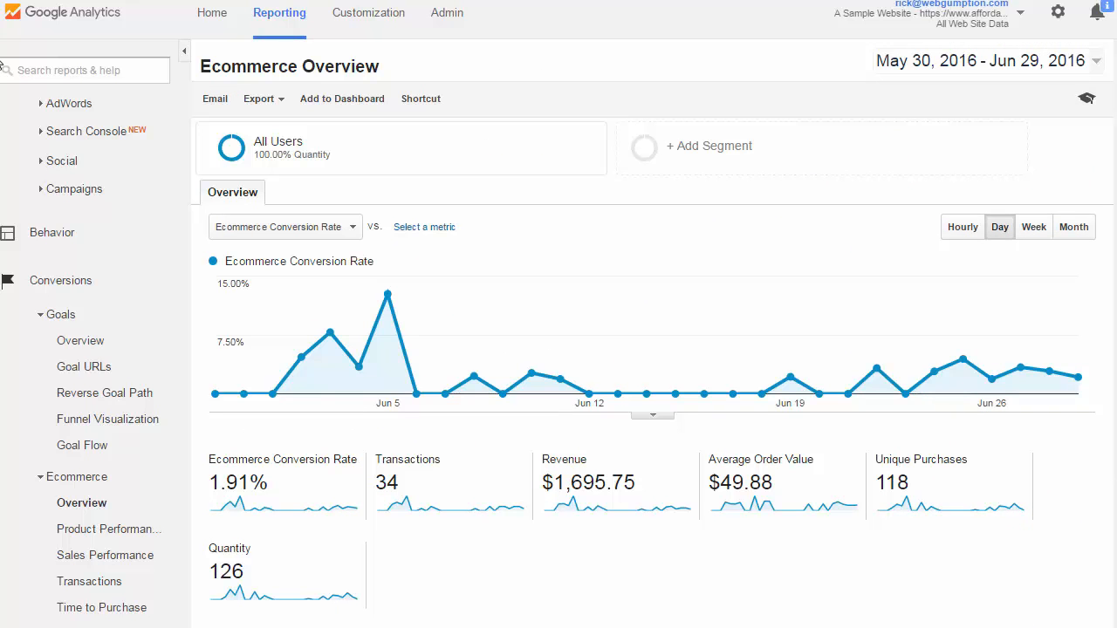
{"action": "left_click", "coordinate": [121, 532]}
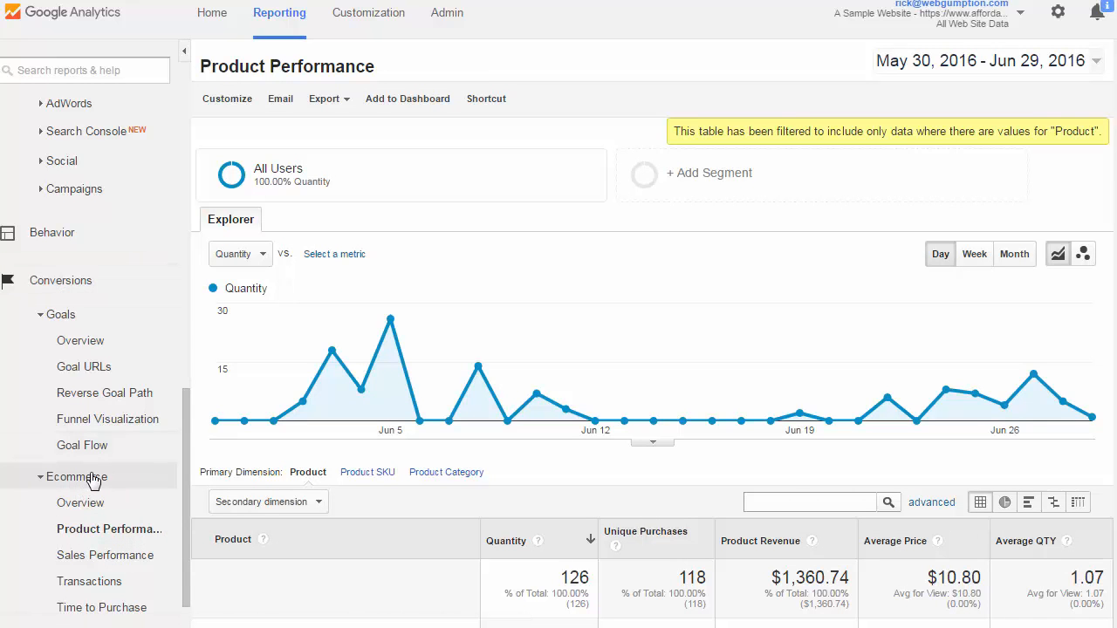
{"action": "left_click", "coordinate": [184, 52]}
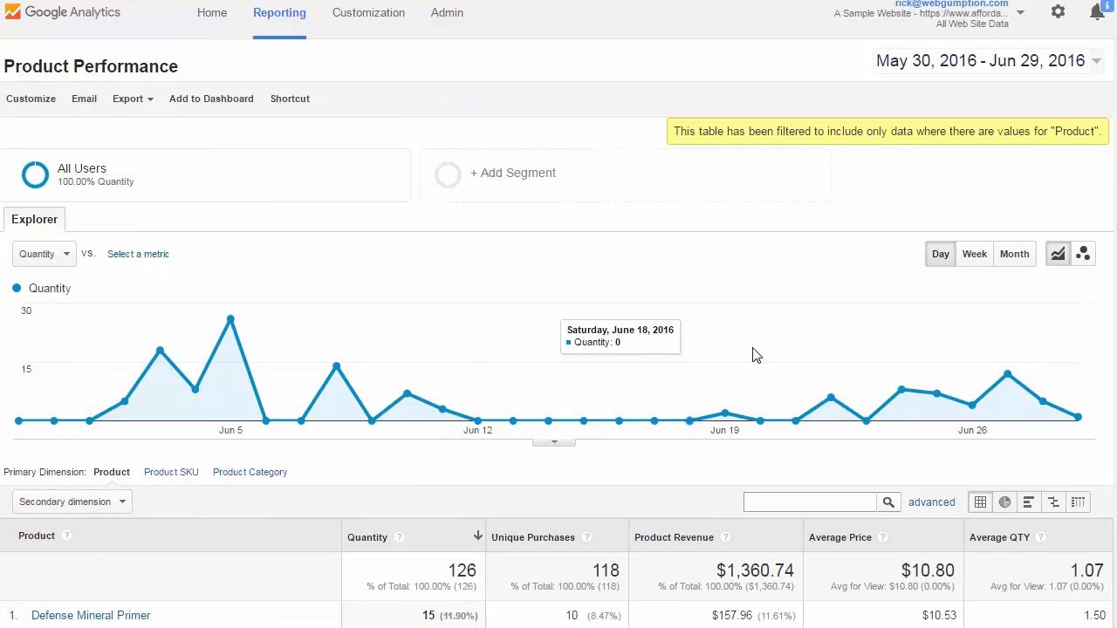
{"action": "scroll", "coordinate": [756, 355], "scroll_direction": "down", "scroll_amount": 2}
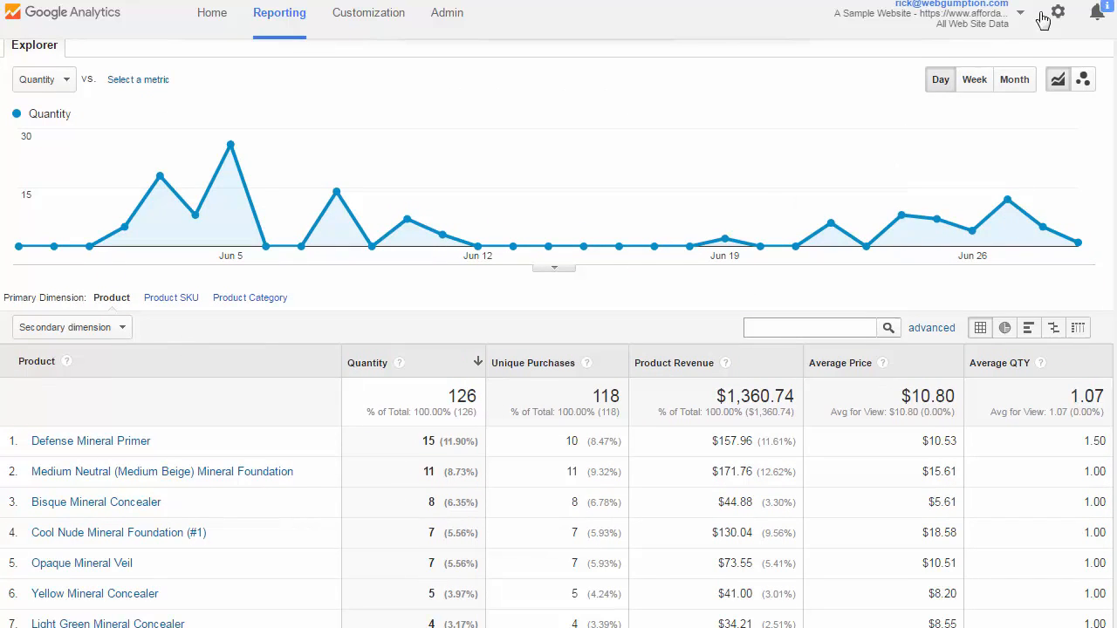
Underline each figure in the Defense Mineral Primer row, clear the marks, and switch the primary dimension to Product SKU
{"action": "key", "text": "ctrl+2"}
{"action": "left_click_drag", "start_coordinate": [456, 452], "coordinate": [418, 451]}
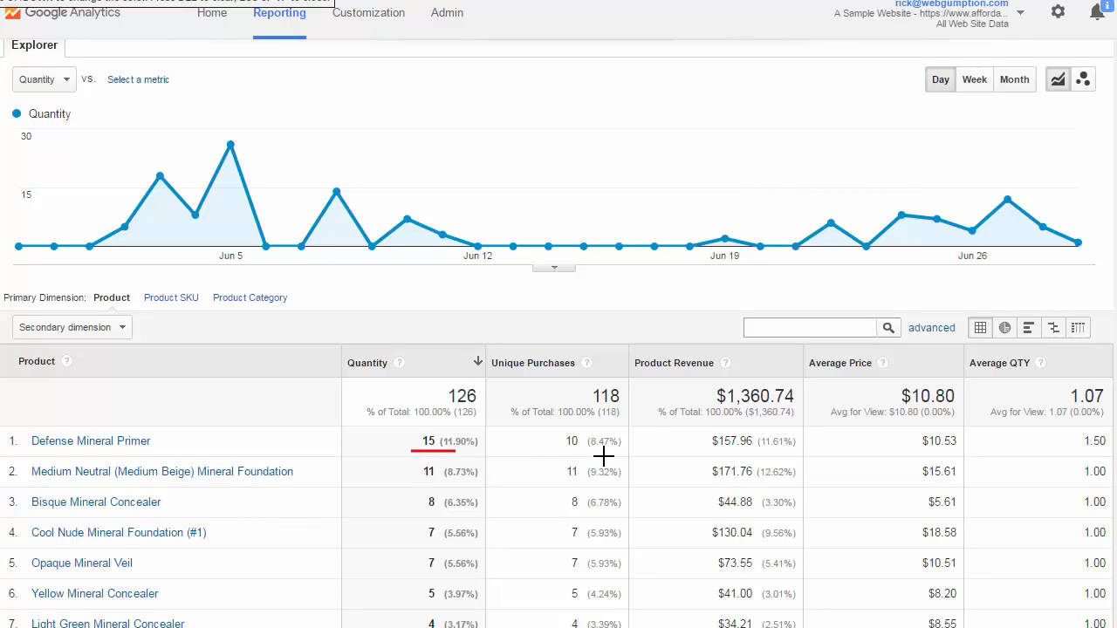
{"action": "left_click_drag", "start_coordinate": [608, 457], "coordinate": [569, 458]}
{"action": "left_click_drag", "start_coordinate": [791, 452], "coordinate": [712, 451]}
{"action": "left_click_drag", "start_coordinate": [962, 454], "coordinate": [924, 454]}
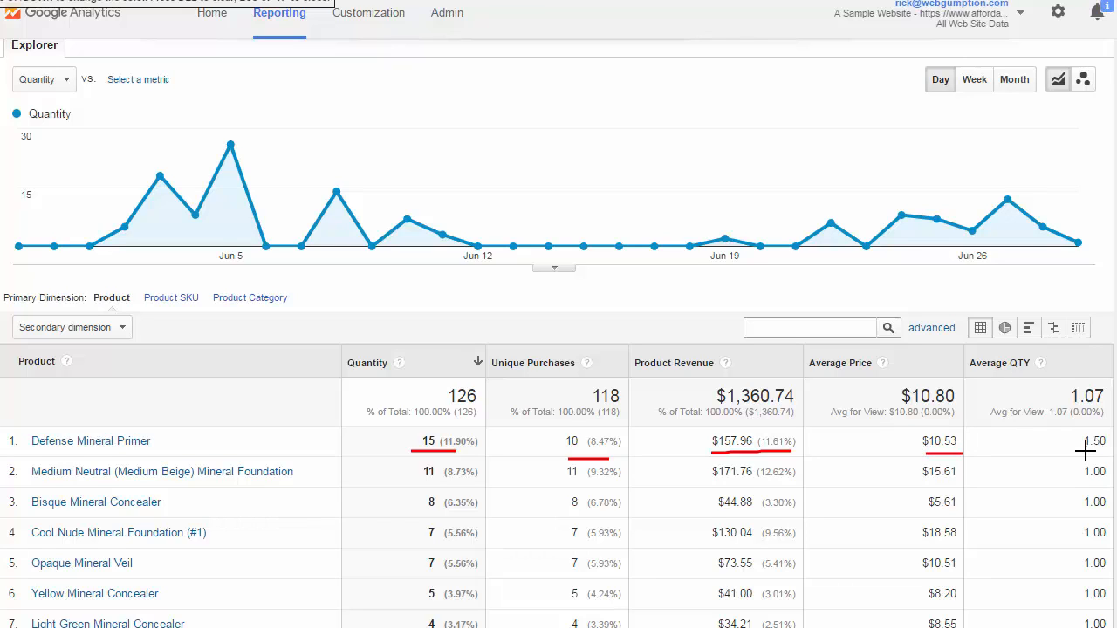
{"action": "left_click_drag", "start_coordinate": [1078, 452], "coordinate": [1106, 451]}
{"action": "key", "text": "Escape"}
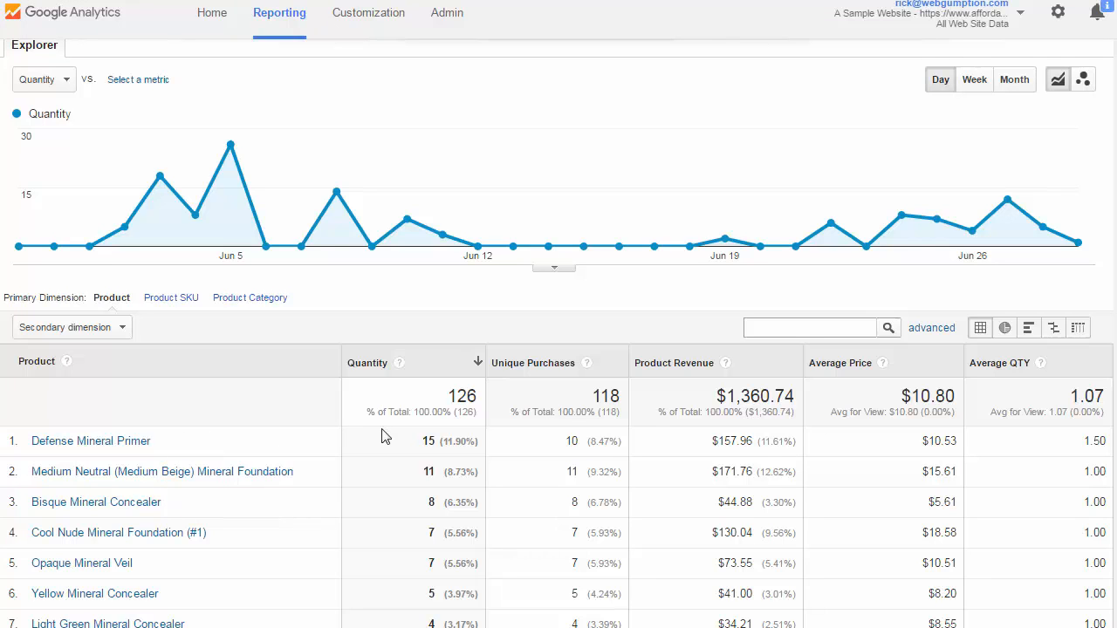
{"action": "left_click", "coordinate": [171, 298]}
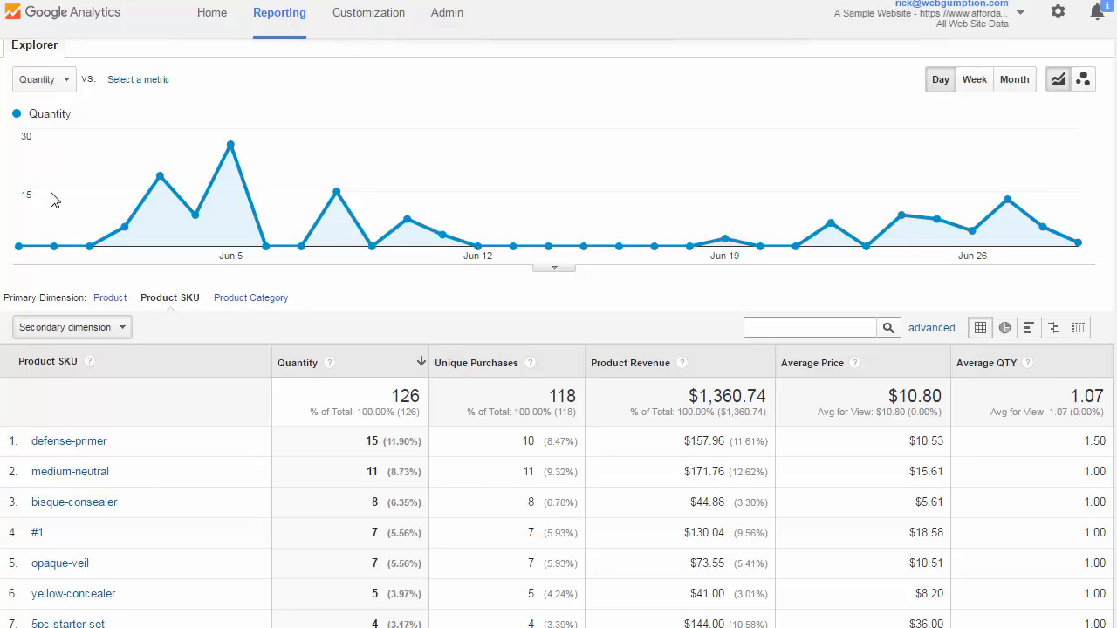
Open the Ecommerce Sales Performance report and show its revenue-by-date table at full width
{"action": "left_click", "coordinate": [12, 102]}
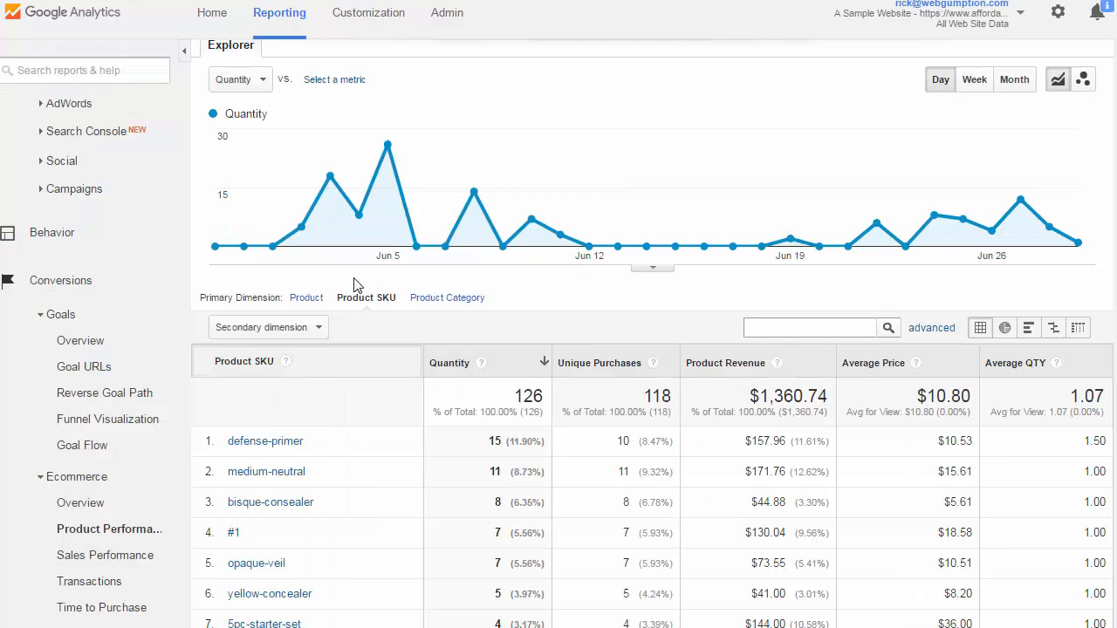
{"action": "left_click", "coordinate": [119, 556]}
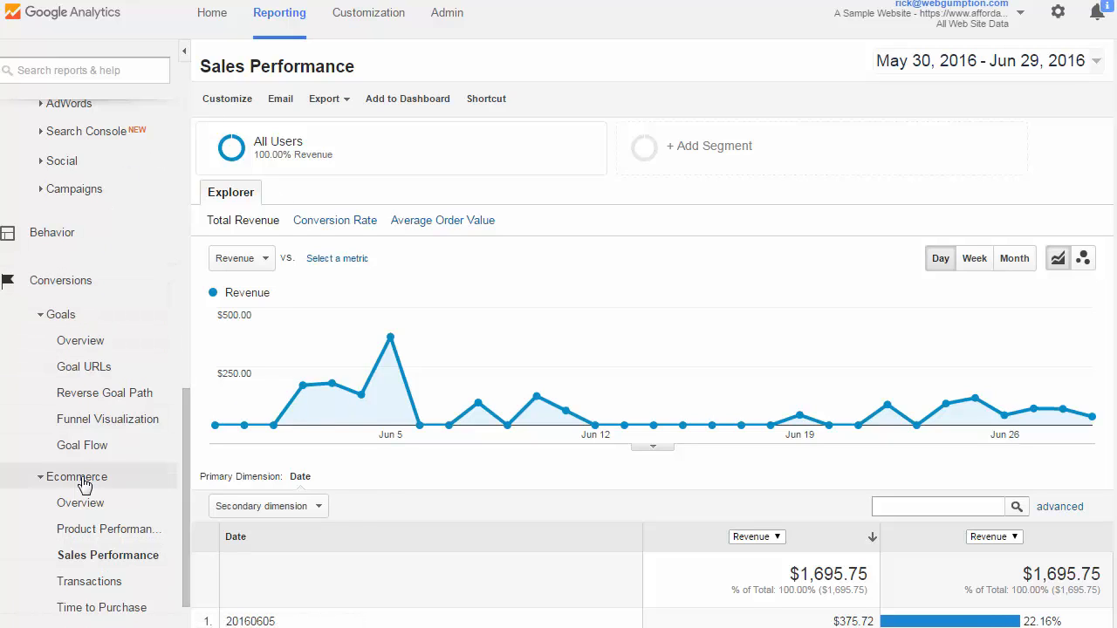
{"action": "left_click", "coordinate": [184, 51]}
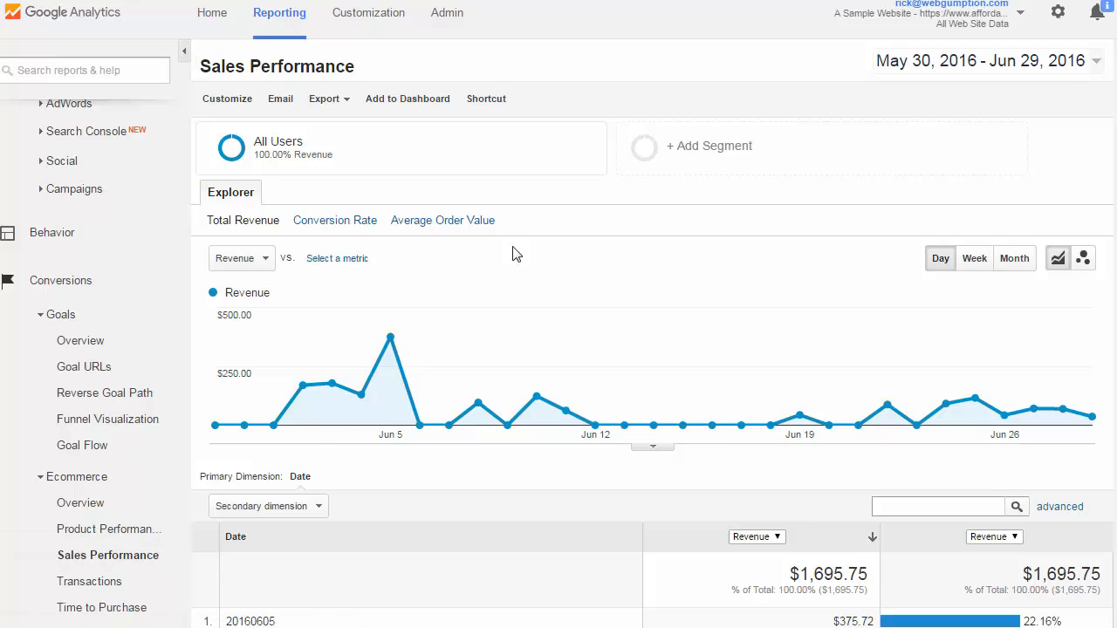
{"action": "scroll", "coordinate": [559, 297], "scroll_direction": "down", "scroll_amount": 1}
{"action": "scroll", "coordinate": [574, 319], "scroll_direction": "down", "scroll_amount": 5}
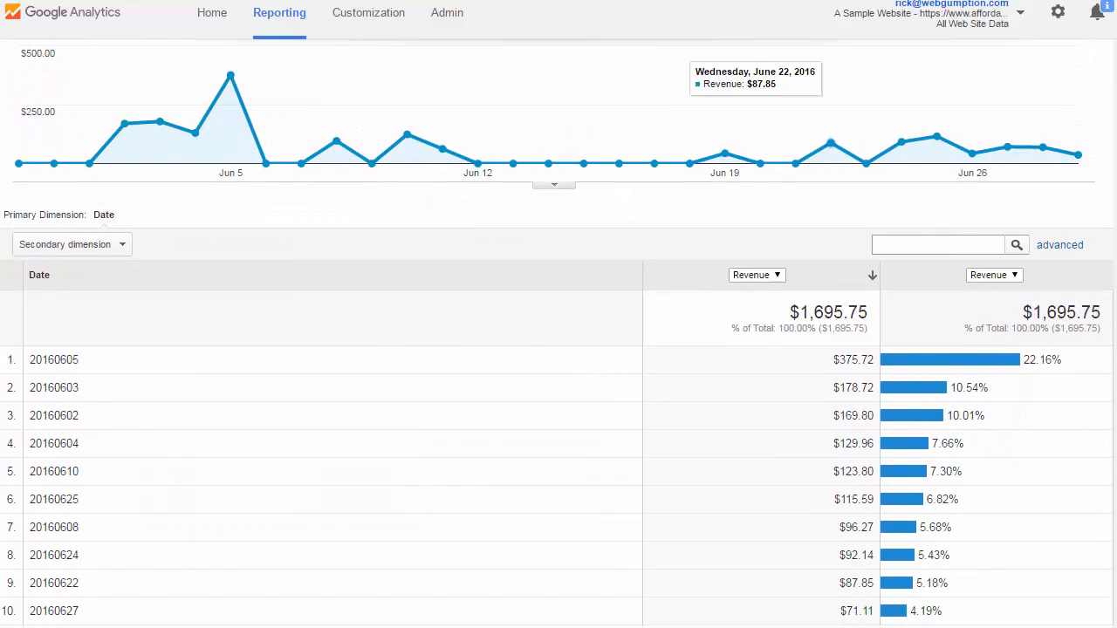
Underline the highest-revenue date and its revenue, clear the marks, and inspect the matching June 5 point on the chart
{"action": "key", "text": "ctrl+f"}
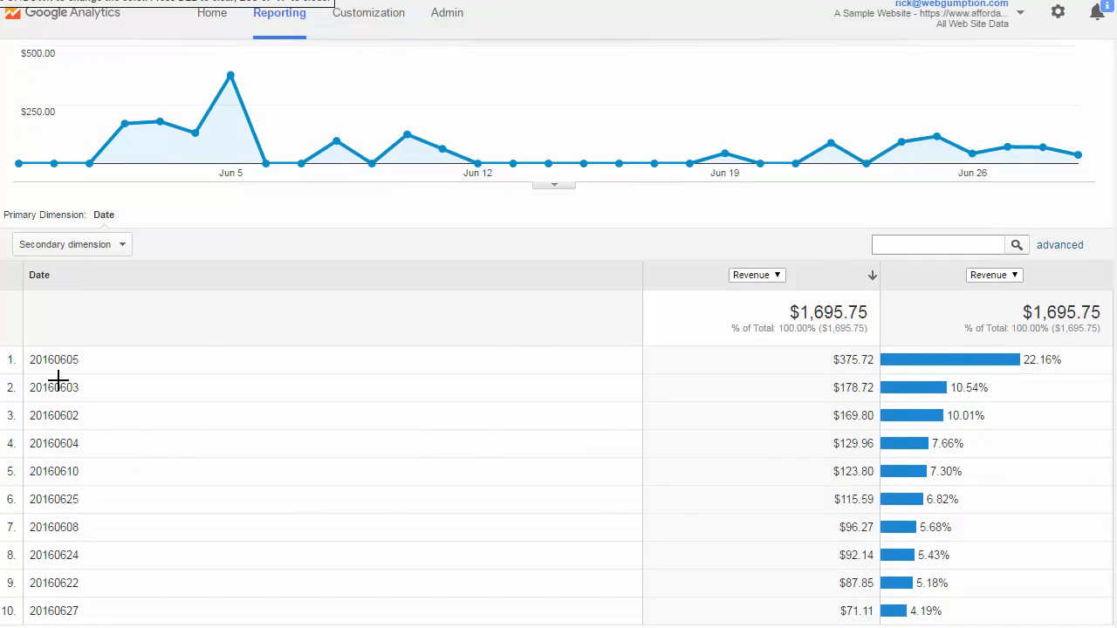
{"action": "left_click_drag", "start_coordinate": [77, 372], "coordinate": [34, 373]}
{"action": "left_click_drag", "start_coordinate": [874, 372], "coordinate": [815, 378]}
{"action": "key", "text": "Escape"}
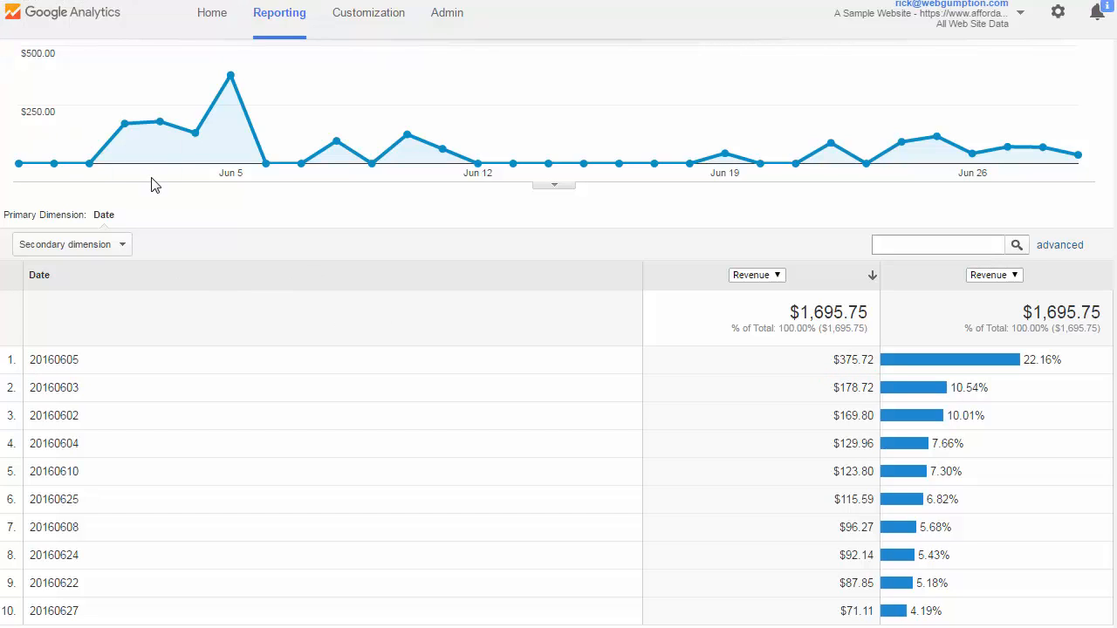
{"action": "mouse_move", "coordinate": [232, 80]}
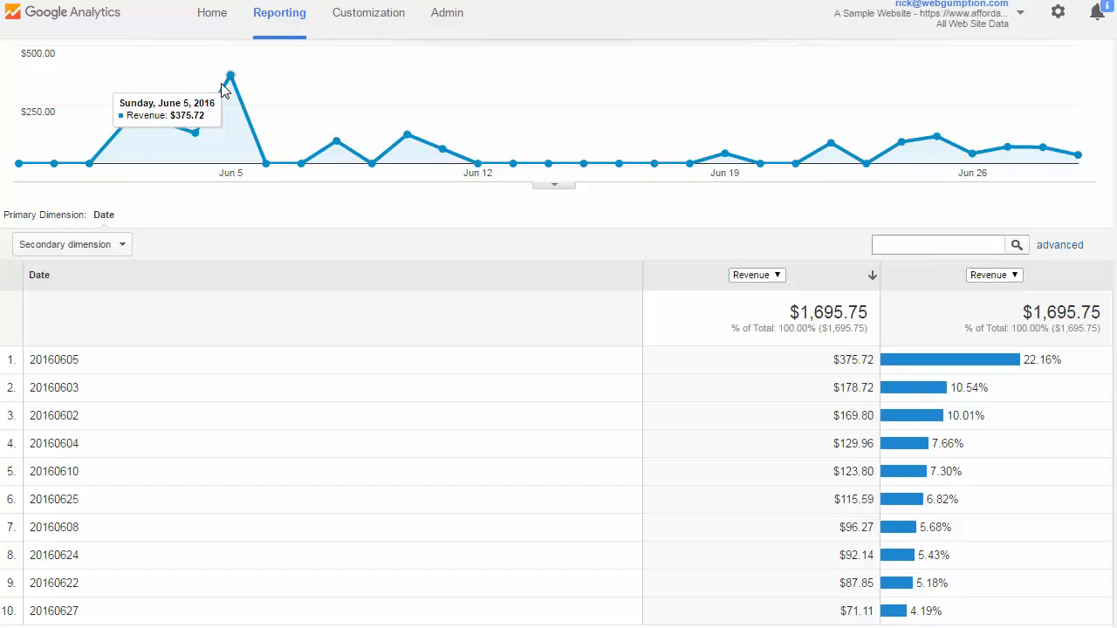
Open the Ecommerce Transactions report and show its transaction table at full width
{"action": "left_click", "coordinate": [13, 56]}
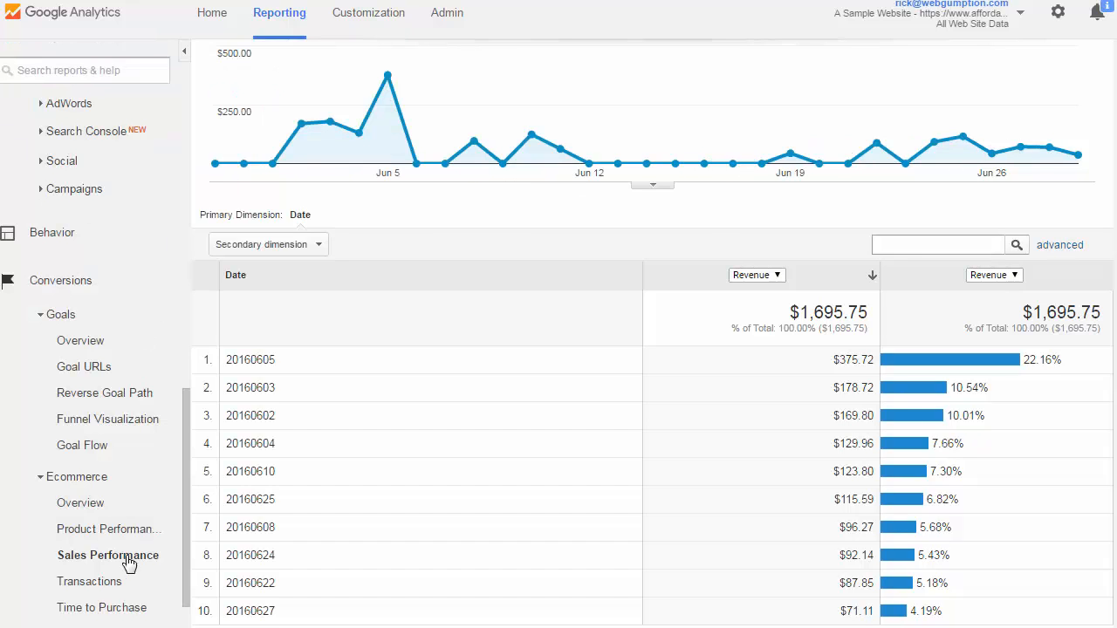
{"action": "left_click", "coordinate": [98, 581]}
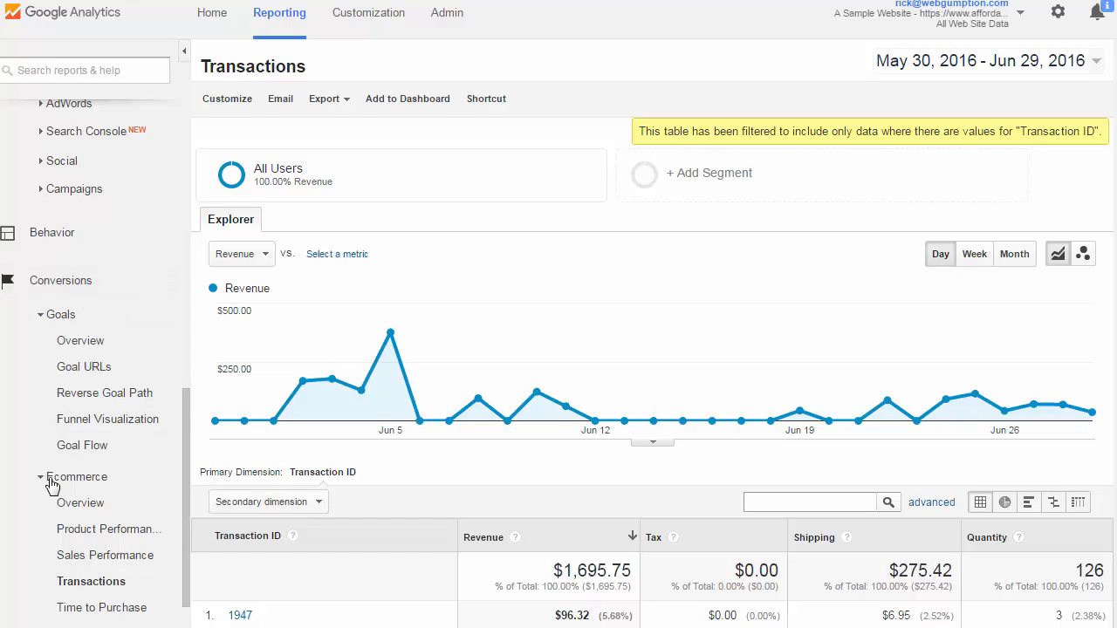
{"action": "left_click", "coordinate": [184, 52]}
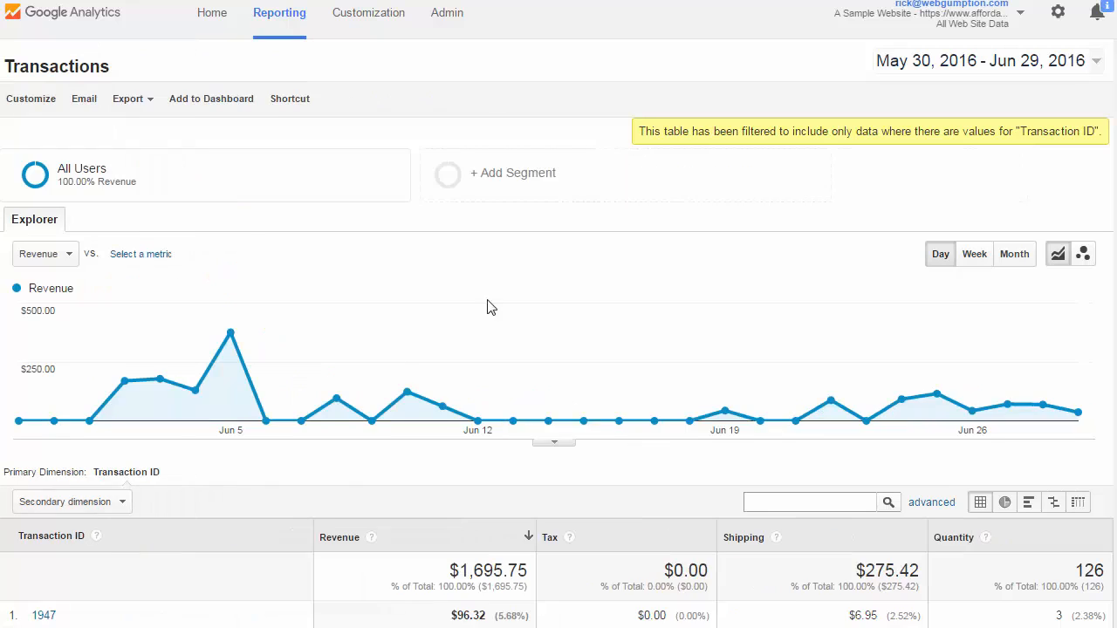
{"action": "scroll", "coordinate": [528, 283], "scroll_direction": "down", "scroll_amount": 2}
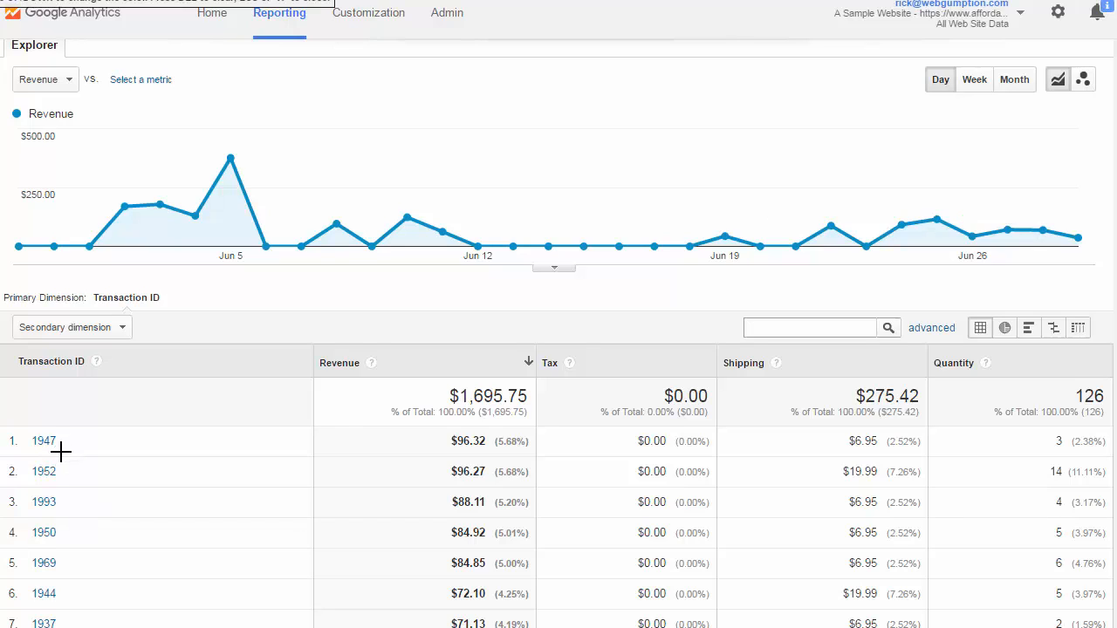
Underline the first transaction's ID, revenue, tax, shipping and quantity, and clear the marks
{"action": "left_click_drag", "start_coordinate": [61, 450], "coordinate": [34, 450]}
{"action": "left_click_drag", "start_coordinate": [493, 452], "coordinate": [452, 453]}
{"action": "left_click_drag", "start_coordinate": [670, 451], "coordinate": [643, 451]}
{"action": "left_click_drag", "start_coordinate": [881, 449], "coordinate": [849, 452]}
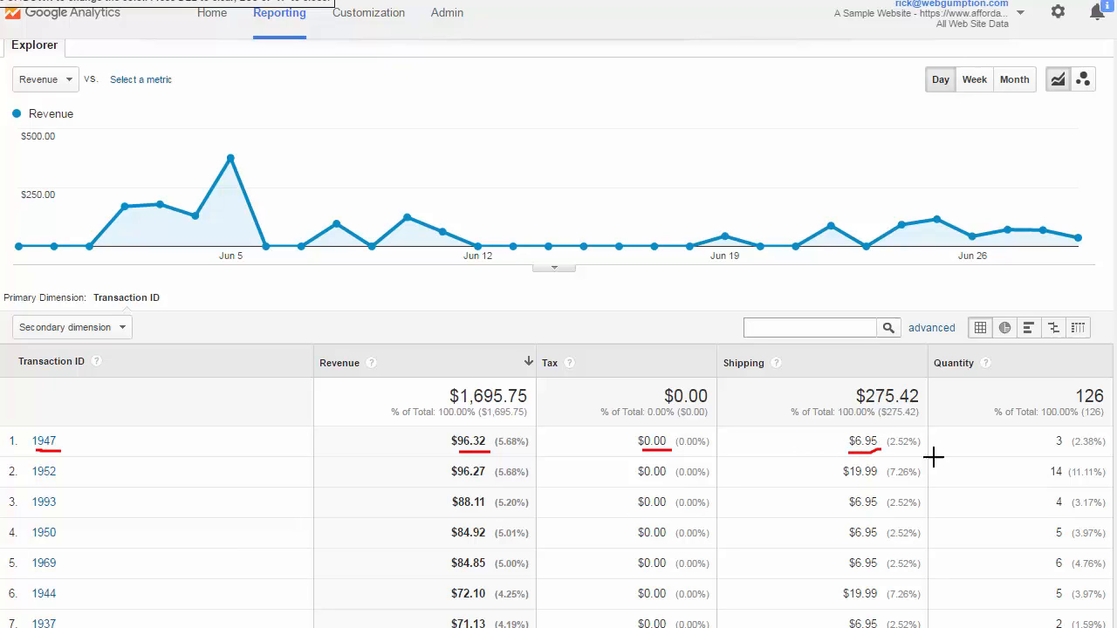
{"action": "left_click_drag", "start_coordinate": [1066, 450], "coordinate": [1047, 453]}
{"action": "key", "text": "Escape"}
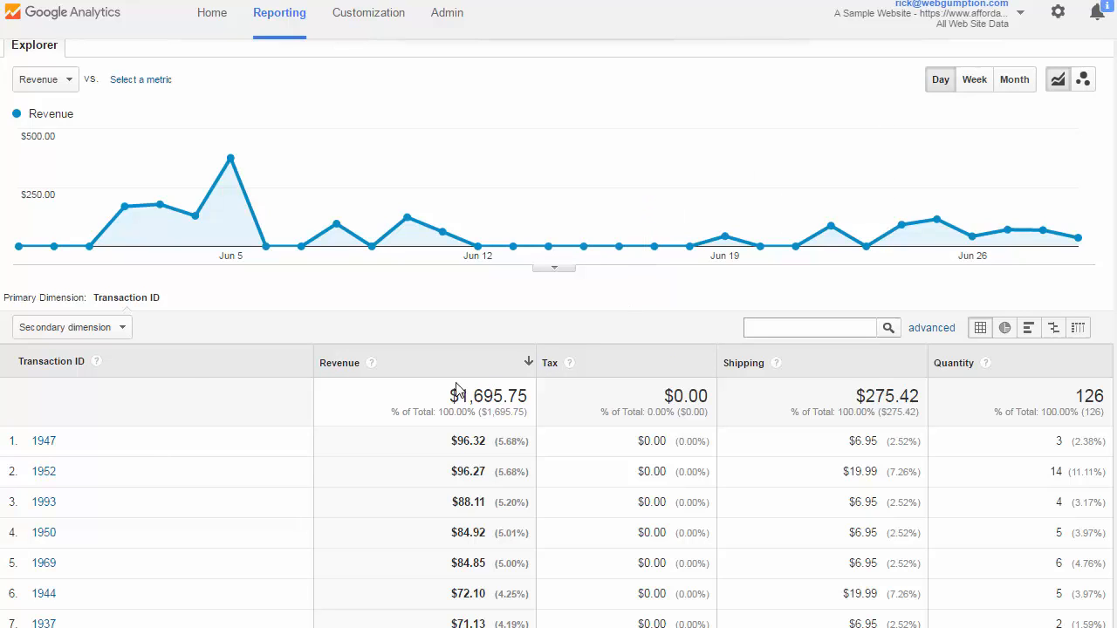
Open the second transaction in the list and examine the products purchased in it
{"action": "left_click", "coordinate": [44, 473]}
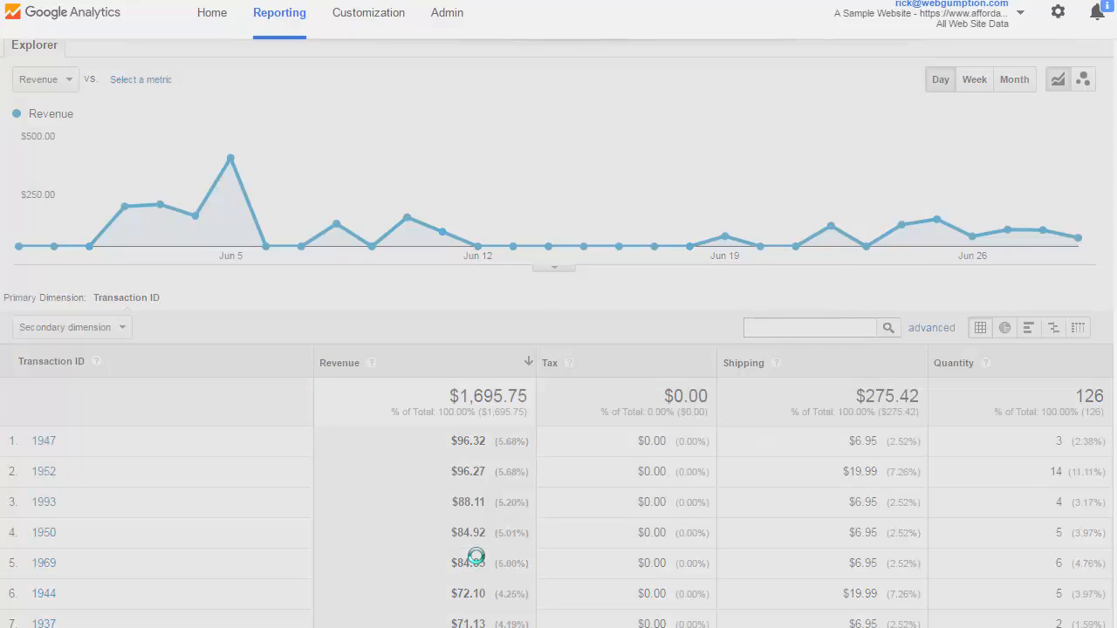
{"action": "scroll", "coordinate": [487, 542], "scroll_direction": "down", "scroll_amount": 3}
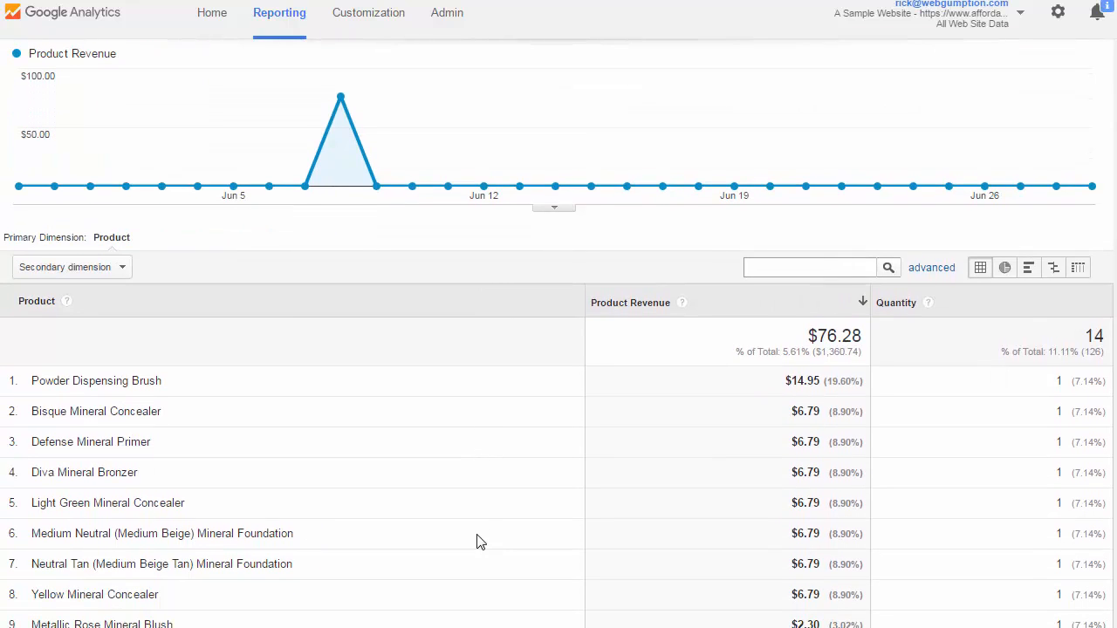
{"action": "scroll", "coordinate": [489, 524], "scroll_direction": "down", "scroll_amount": 1}
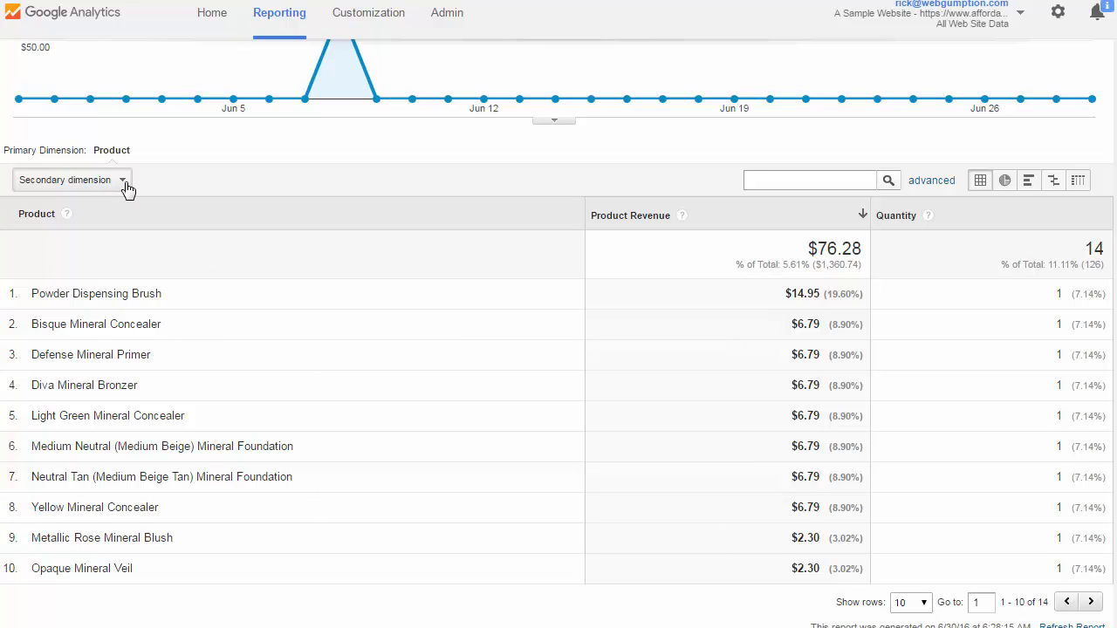
Add Source / Medium as the secondary dimension of the transaction's product table and highlight the first product's source
{"action": "scroll", "coordinate": [126, 189], "scroll_direction": "up", "scroll_amount": 2}
{"action": "left_click", "coordinate": [121, 358]}
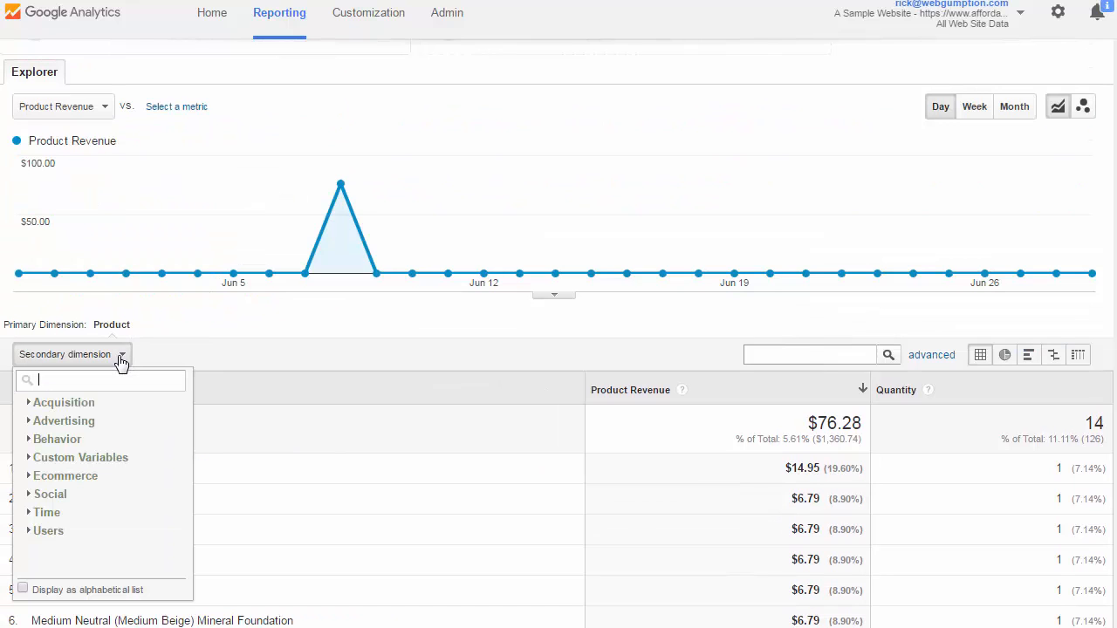
{"action": "type", "text": "source"}
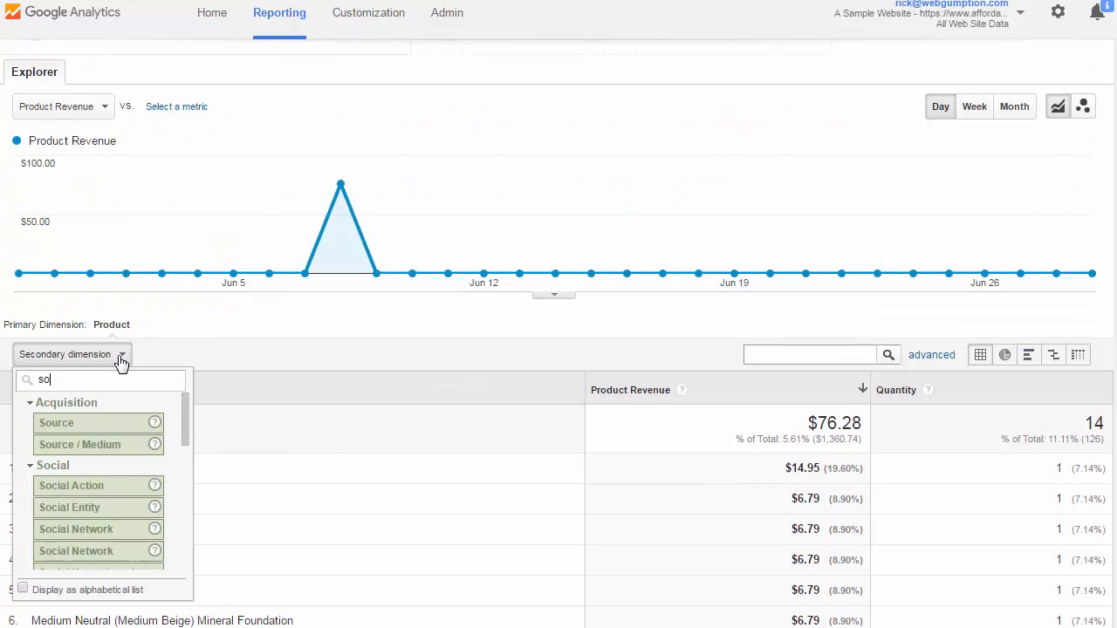
{"action": "left_click", "coordinate": [92, 447]}
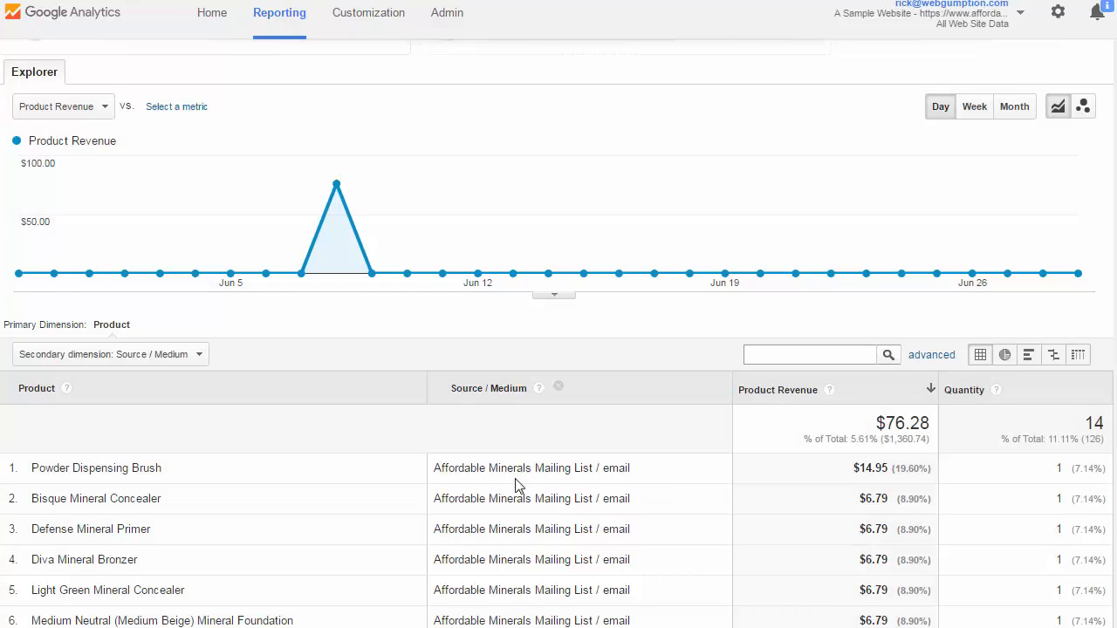
{"action": "scroll", "coordinate": [438, 506], "scroll_direction": "down", "scroll_amount": 1}
{"action": "scroll", "coordinate": [377, 489], "scroll_direction": "down", "scroll_amount": 1}
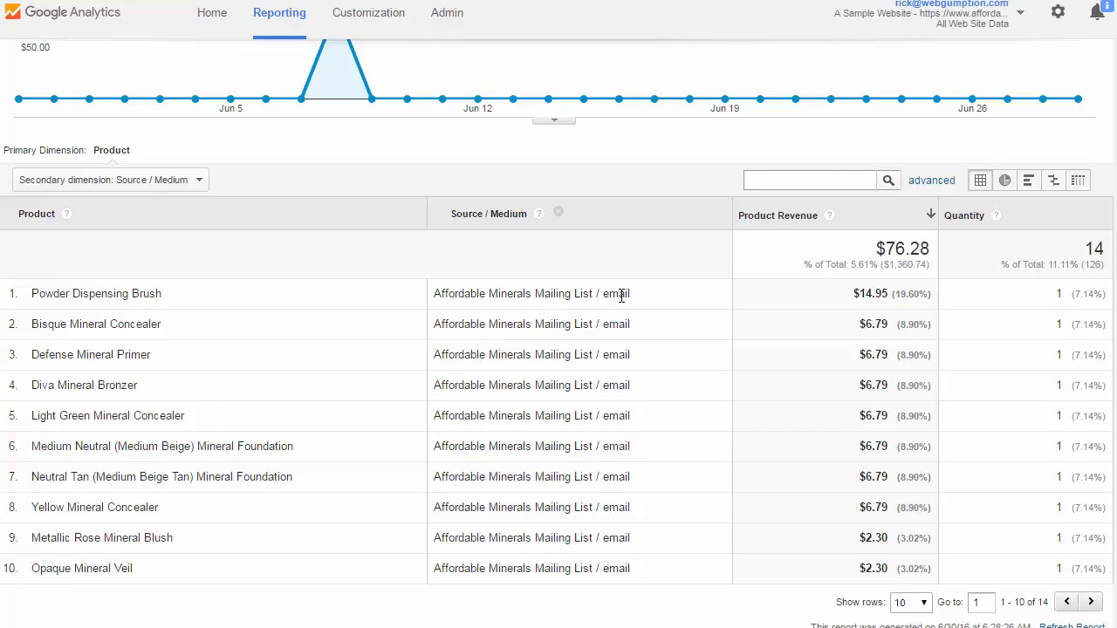
{"action": "left_click_drag", "start_coordinate": [615, 295], "coordinate": [422, 302]}
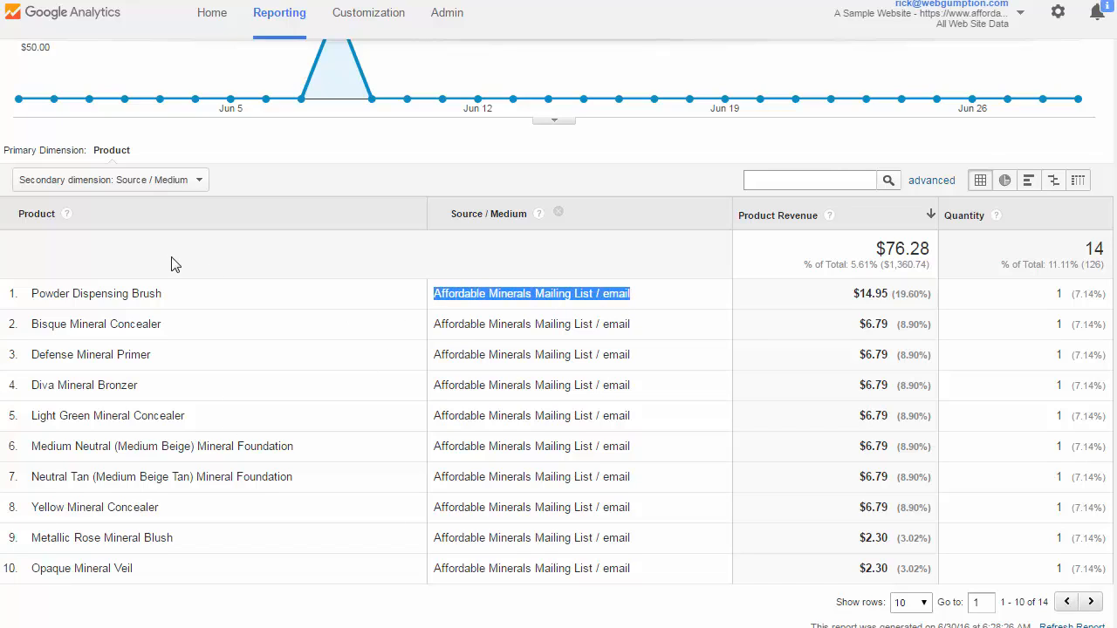
Change the product table's secondary dimension to Campaign and highlight the first product's campaign value
{"action": "left_click", "coordinate": [169, 187]}
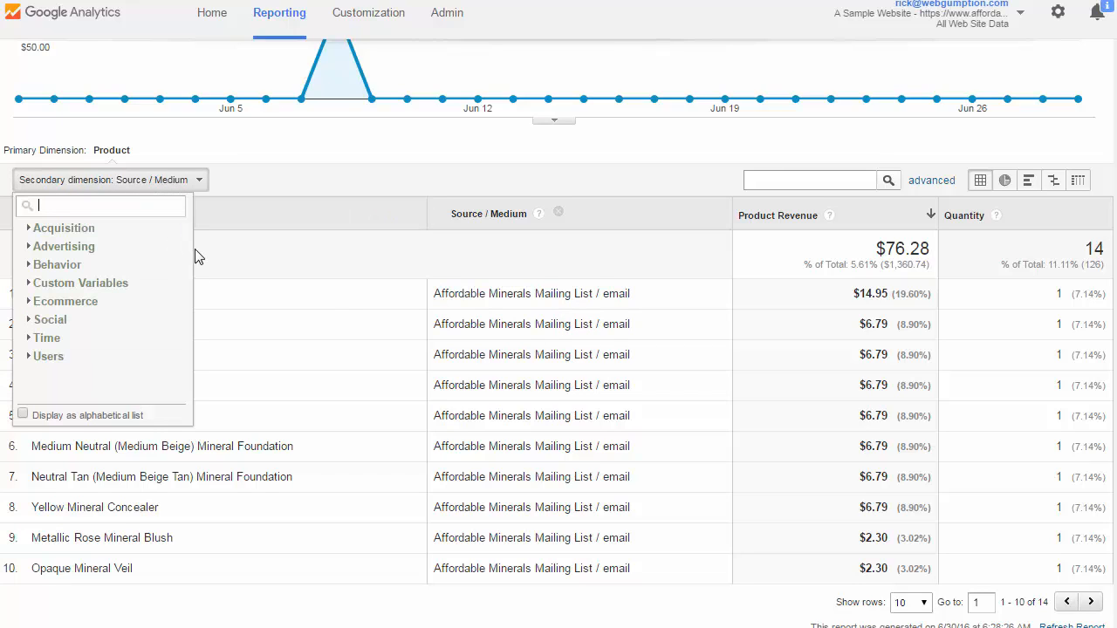
{"action": "type", "text": "camp"}
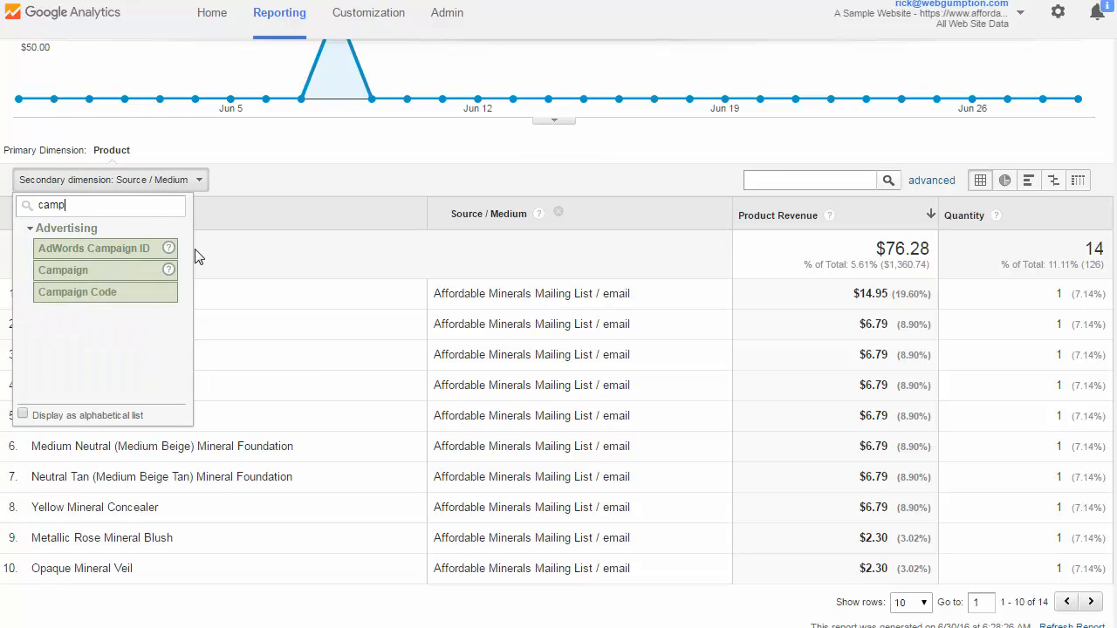
{"action": "left_click", "coordinate": [82, 270]}
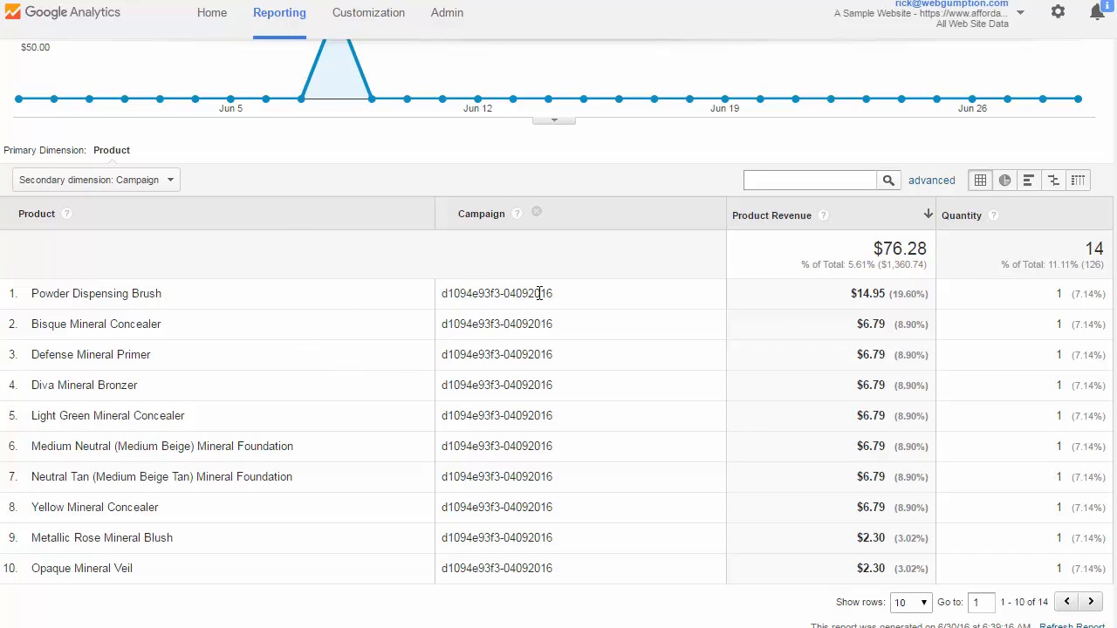
{"action": "left_click_drag", "start_coordinate": [568, 299], "coordinate": [442, 312]}
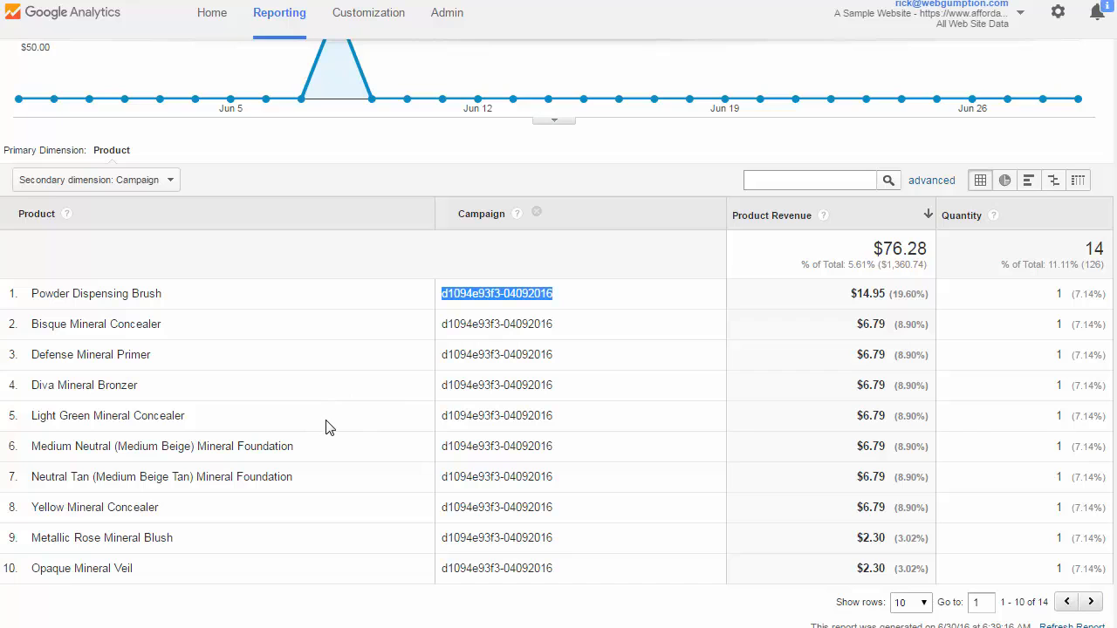
Return to the Ecommerce Overview report and review its conversion rate chart, summary metrics and top revenue sources
{"action": "scroll", "coordinate": [332, 369], "scroll_direction": "up", "scroll_amount": 5}
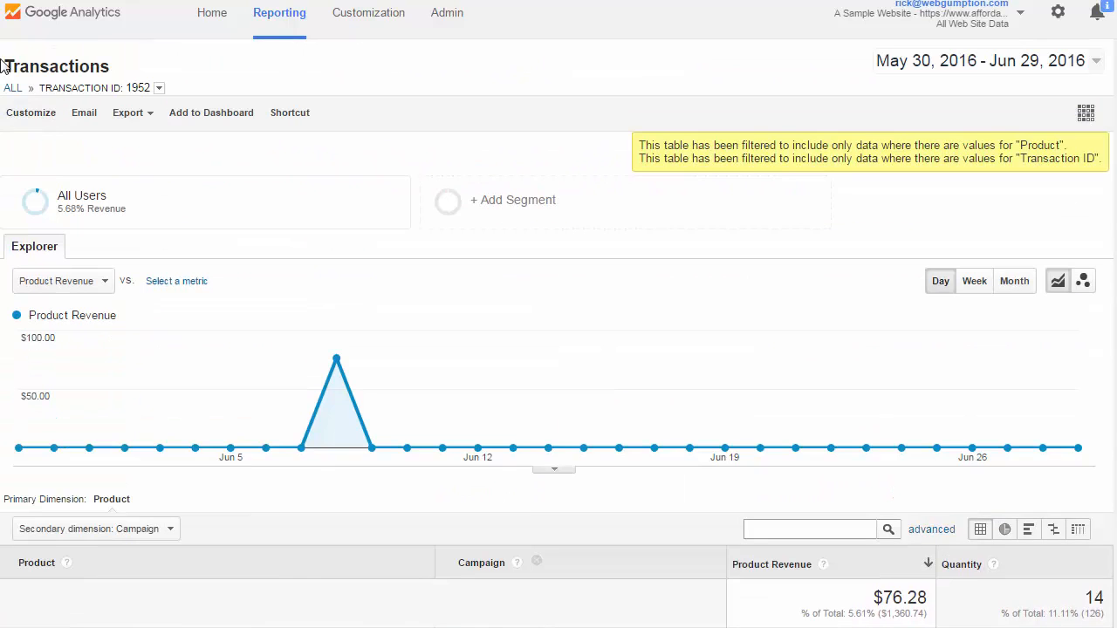
{"action": "scroll", "coordinate": [349, 489], "scroll_direction": "down", "scroll_amount": 2}
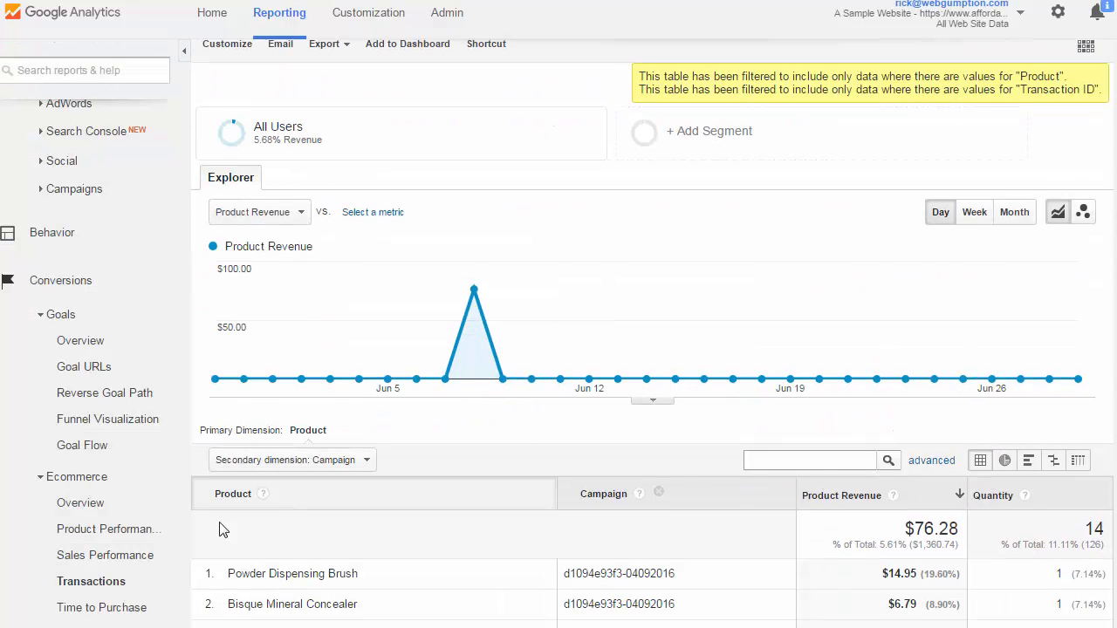
{"action": "left_click", "coordinate": [81, 503]}
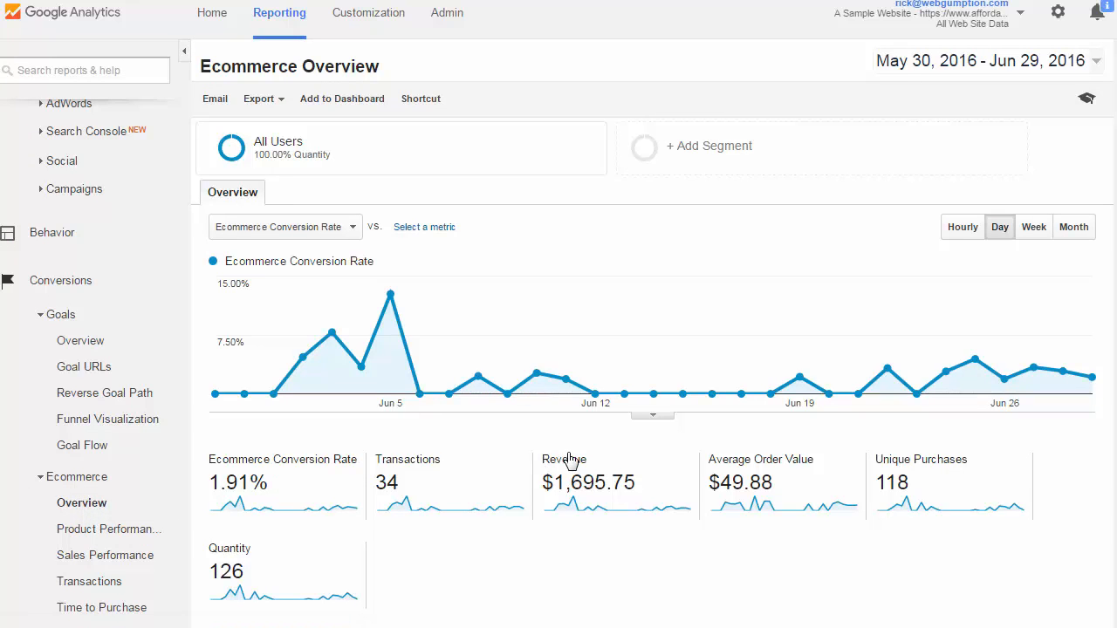
{"action": "scroll", "coordinate": [821, 483], "scroll_direction": "down", "scroll_amount": 2}
{"action": "scroll", "coordinate": [827, 483], "scroll_direction": "up", "scroll_amount": 2}
{"action": "scroll", "coordinate": [576, 497], "scroll_direction": "down", "scroll_amount": 1}
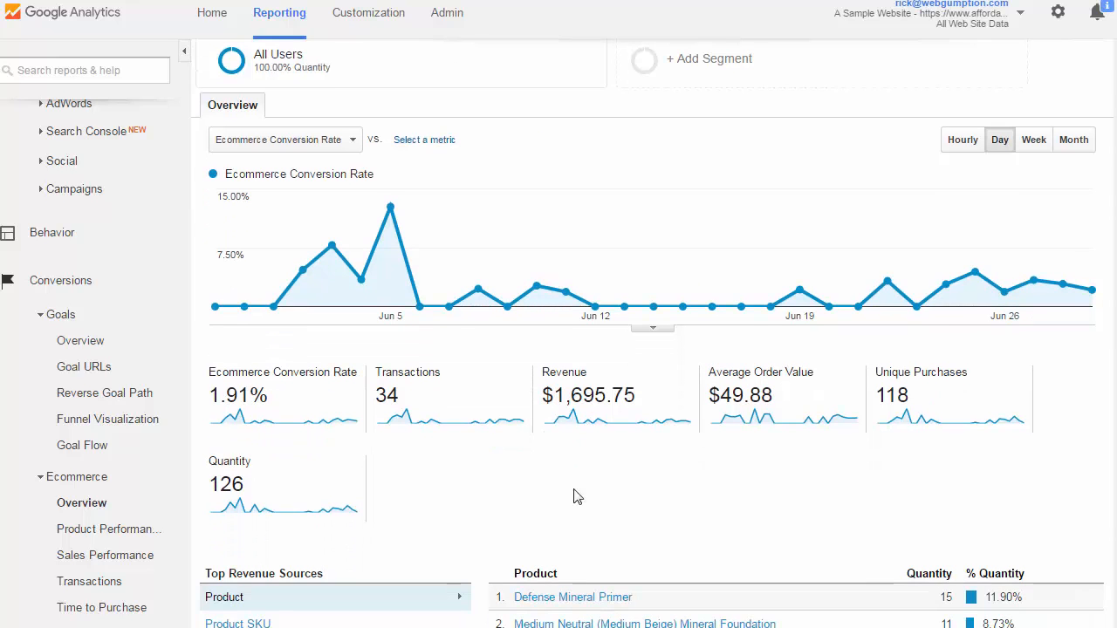